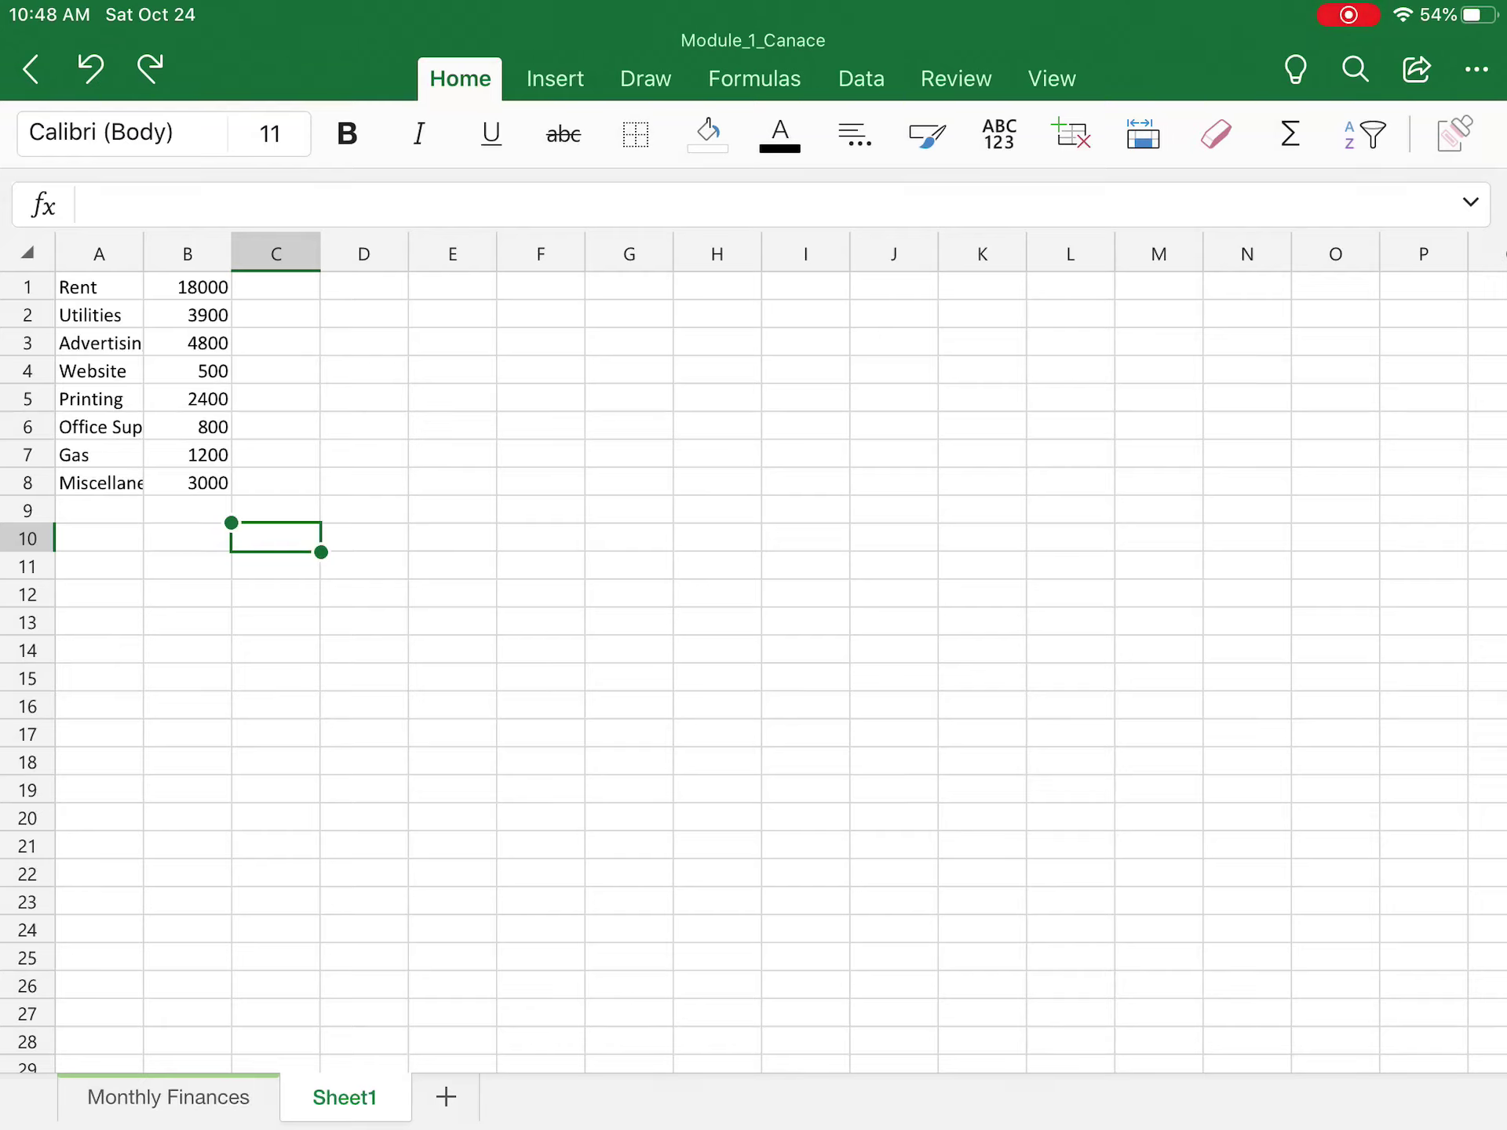
Step: Select the eight expense names and amounts in A1:B8 and show the Insert options
left_click(100, 314)
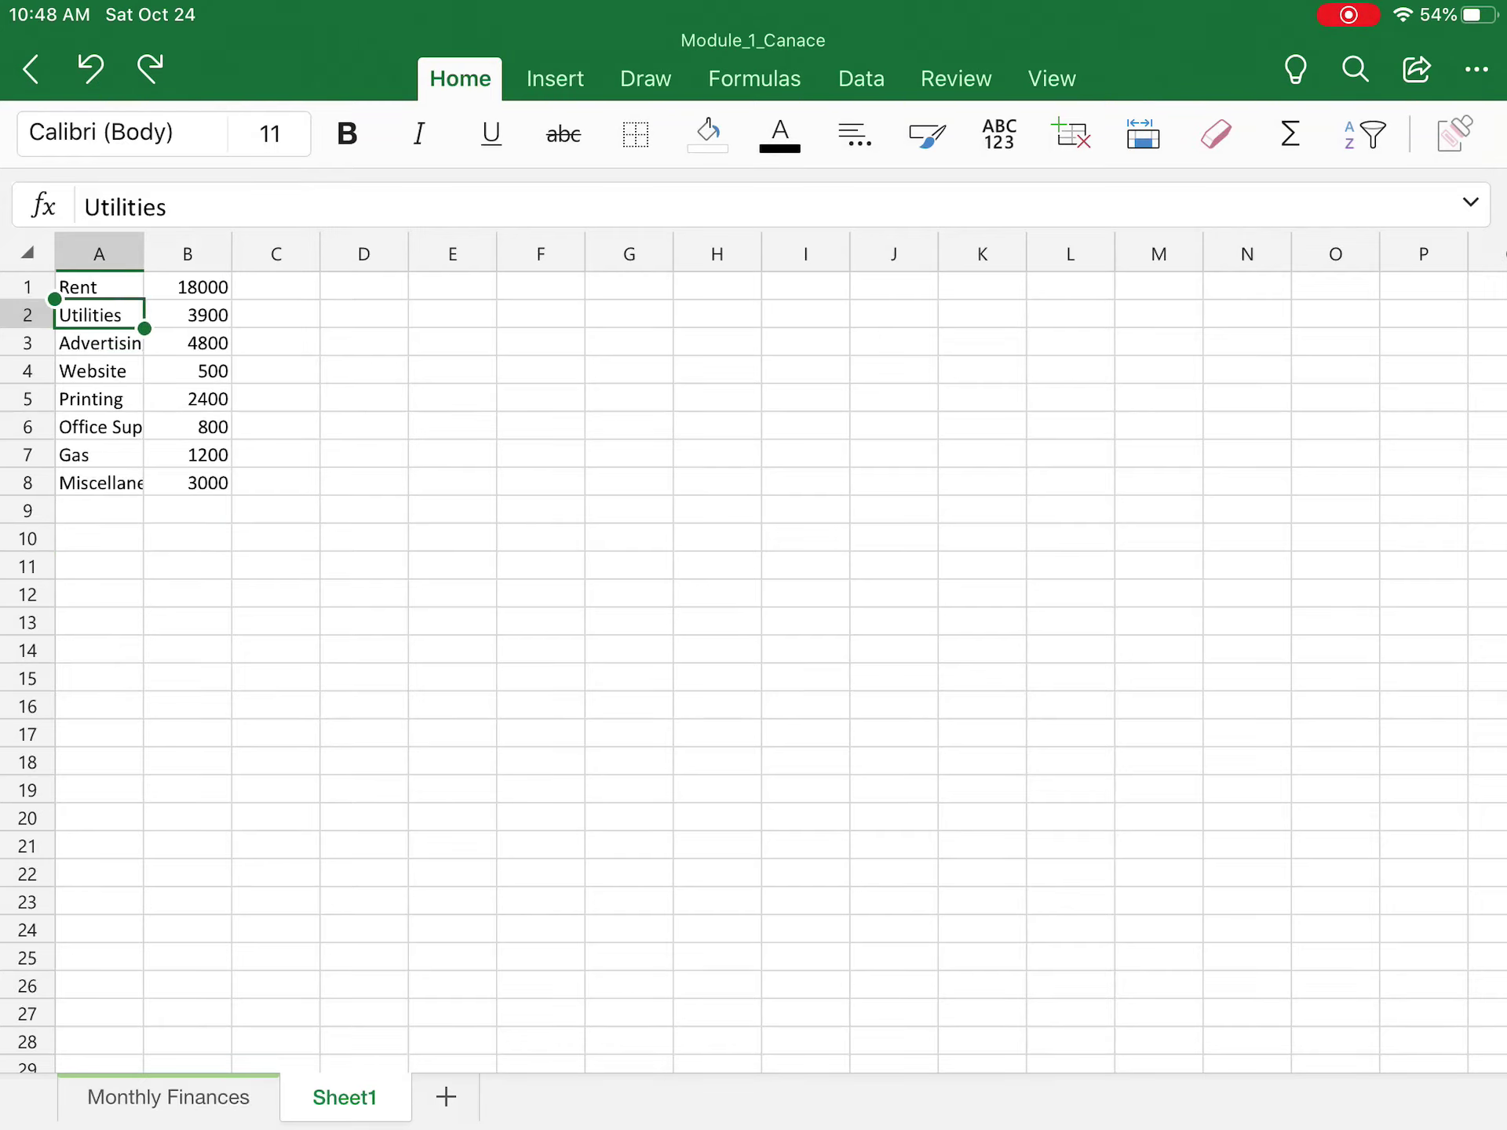
left_click(99, 286)
mouse_move(143, 300)
left_mouse_down()
mouse_move(145, 466)
mouse_move(231, 492)
left_mouse_up()
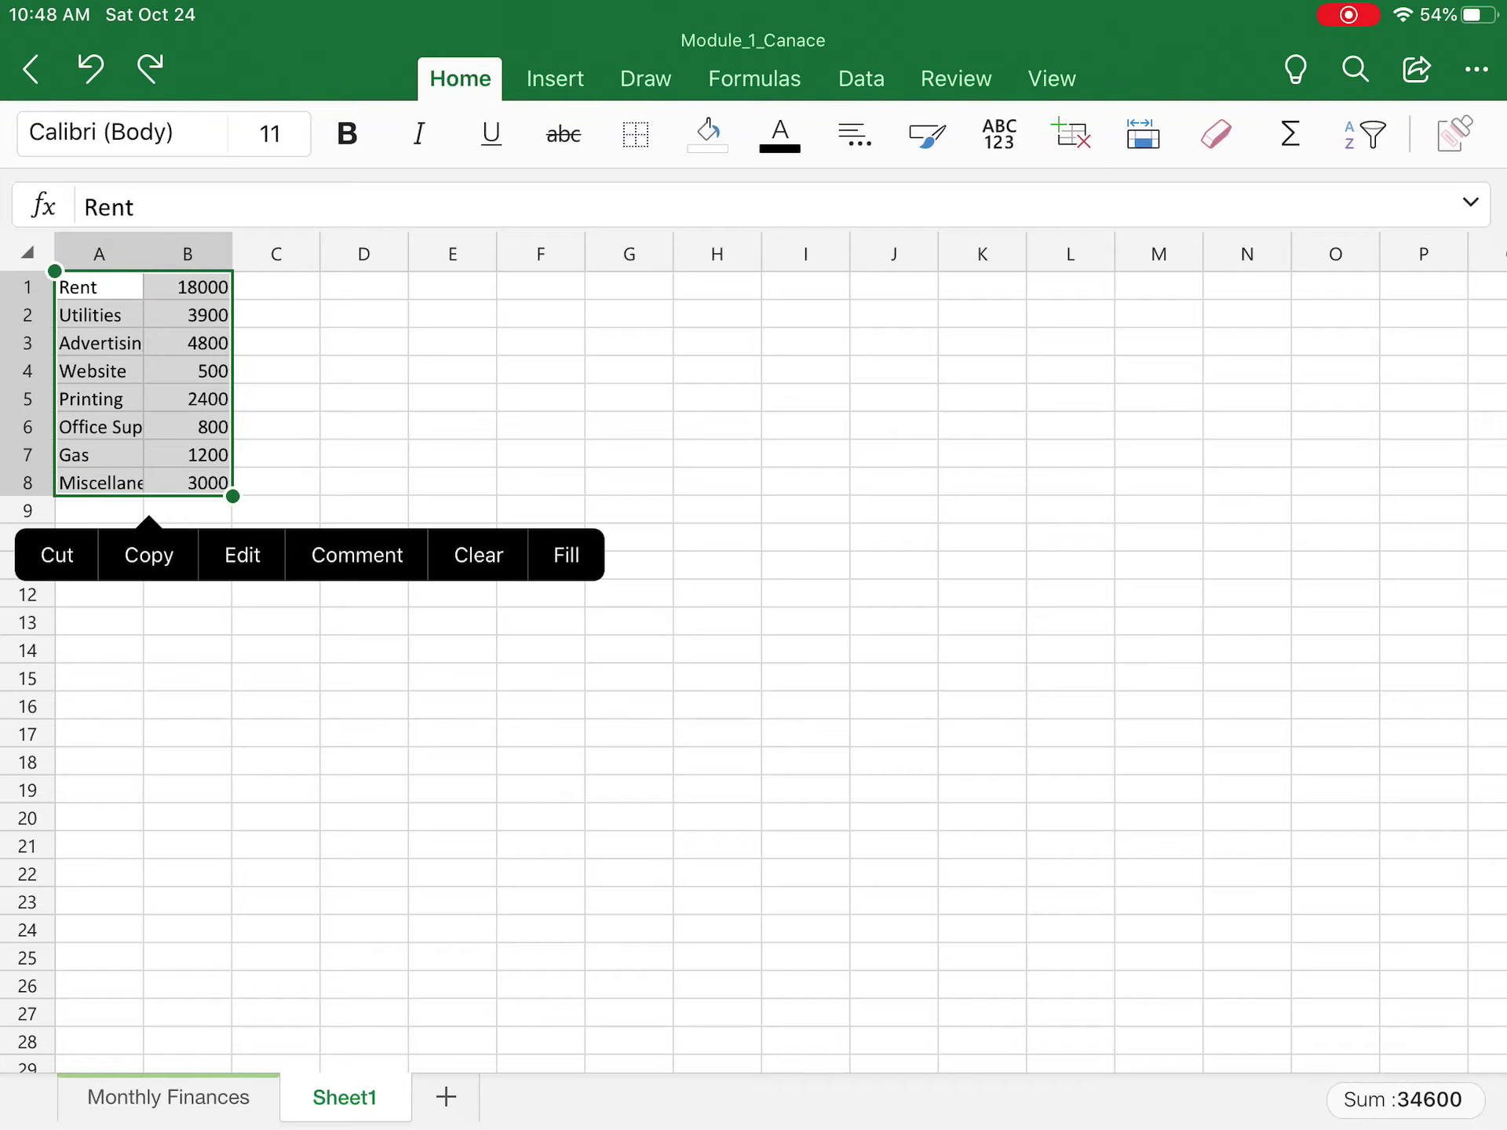
left_click(554, 78)
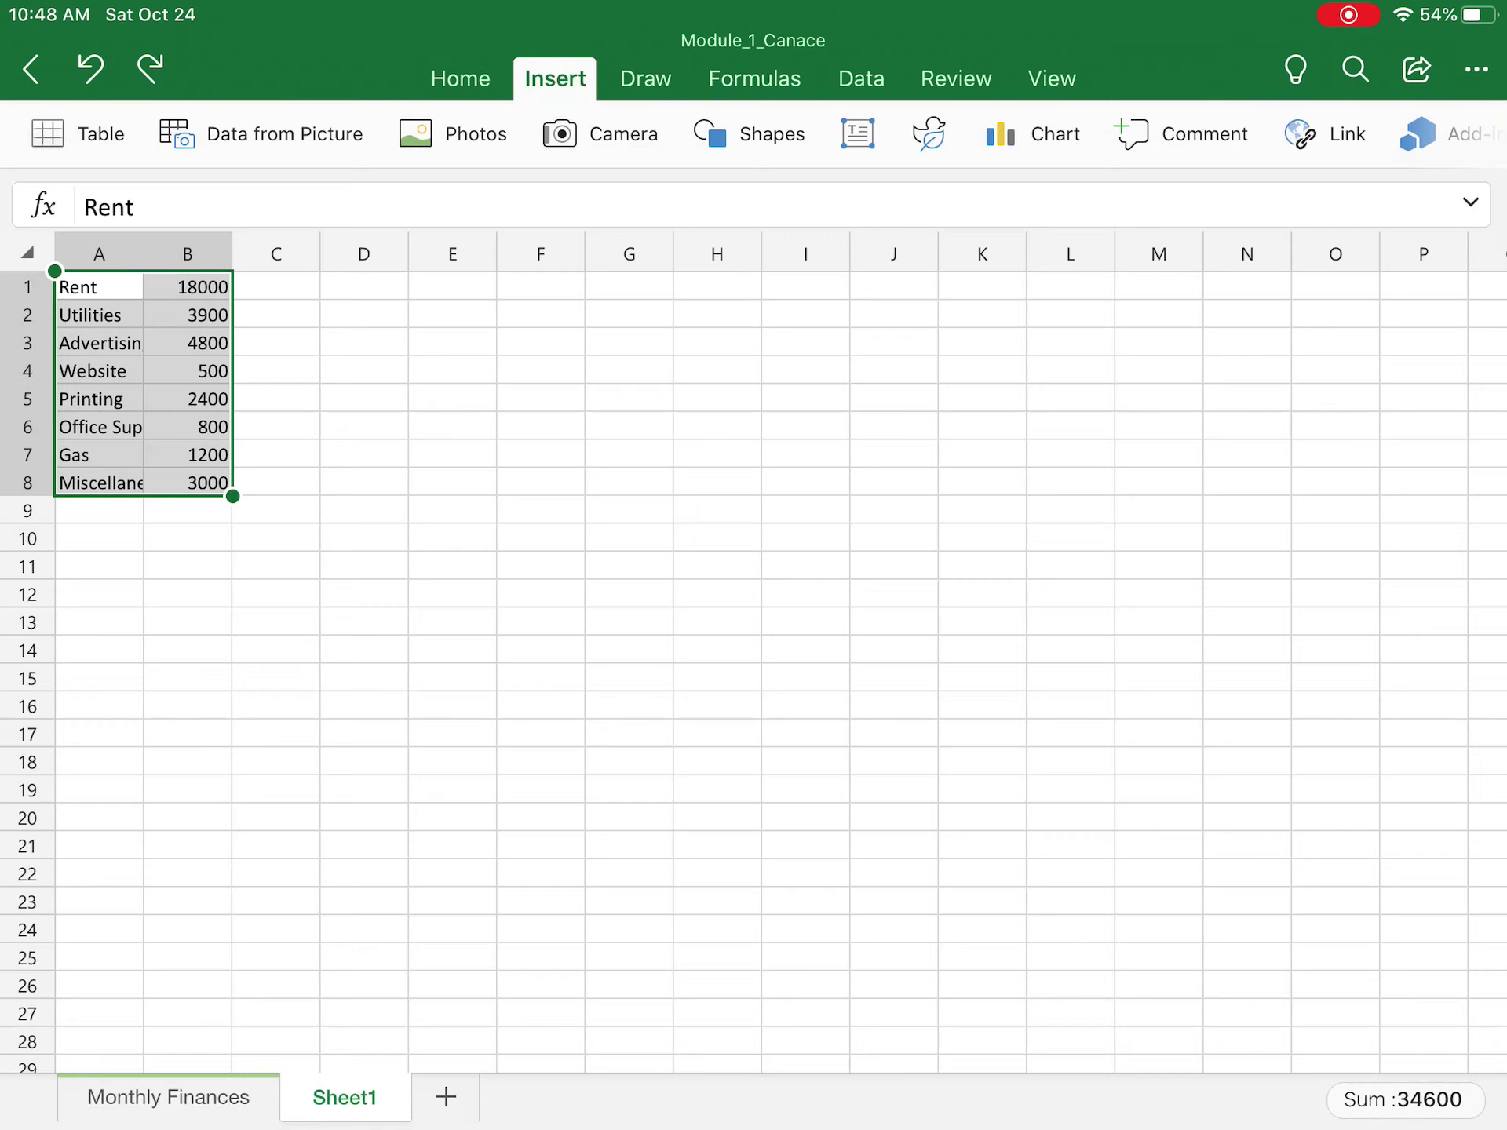
Step: Insert a basic flat 2-D pie chart of the eight expense amounts
left_click(1032, 133)
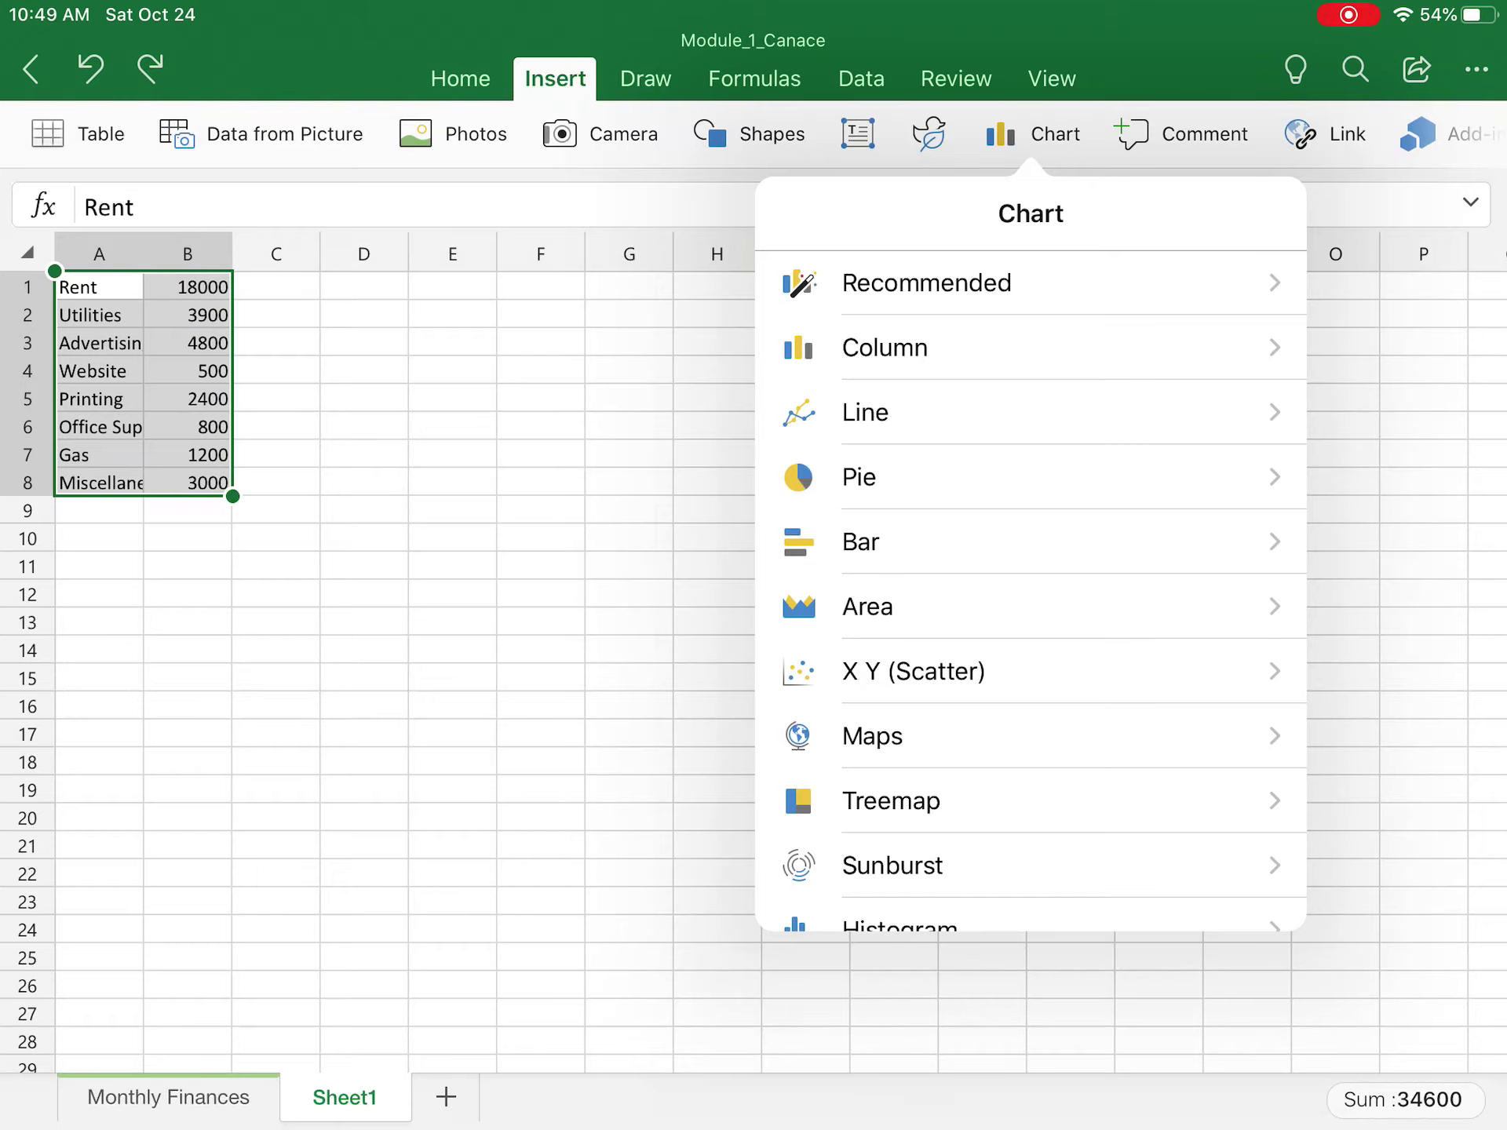
left_click(859, 478)
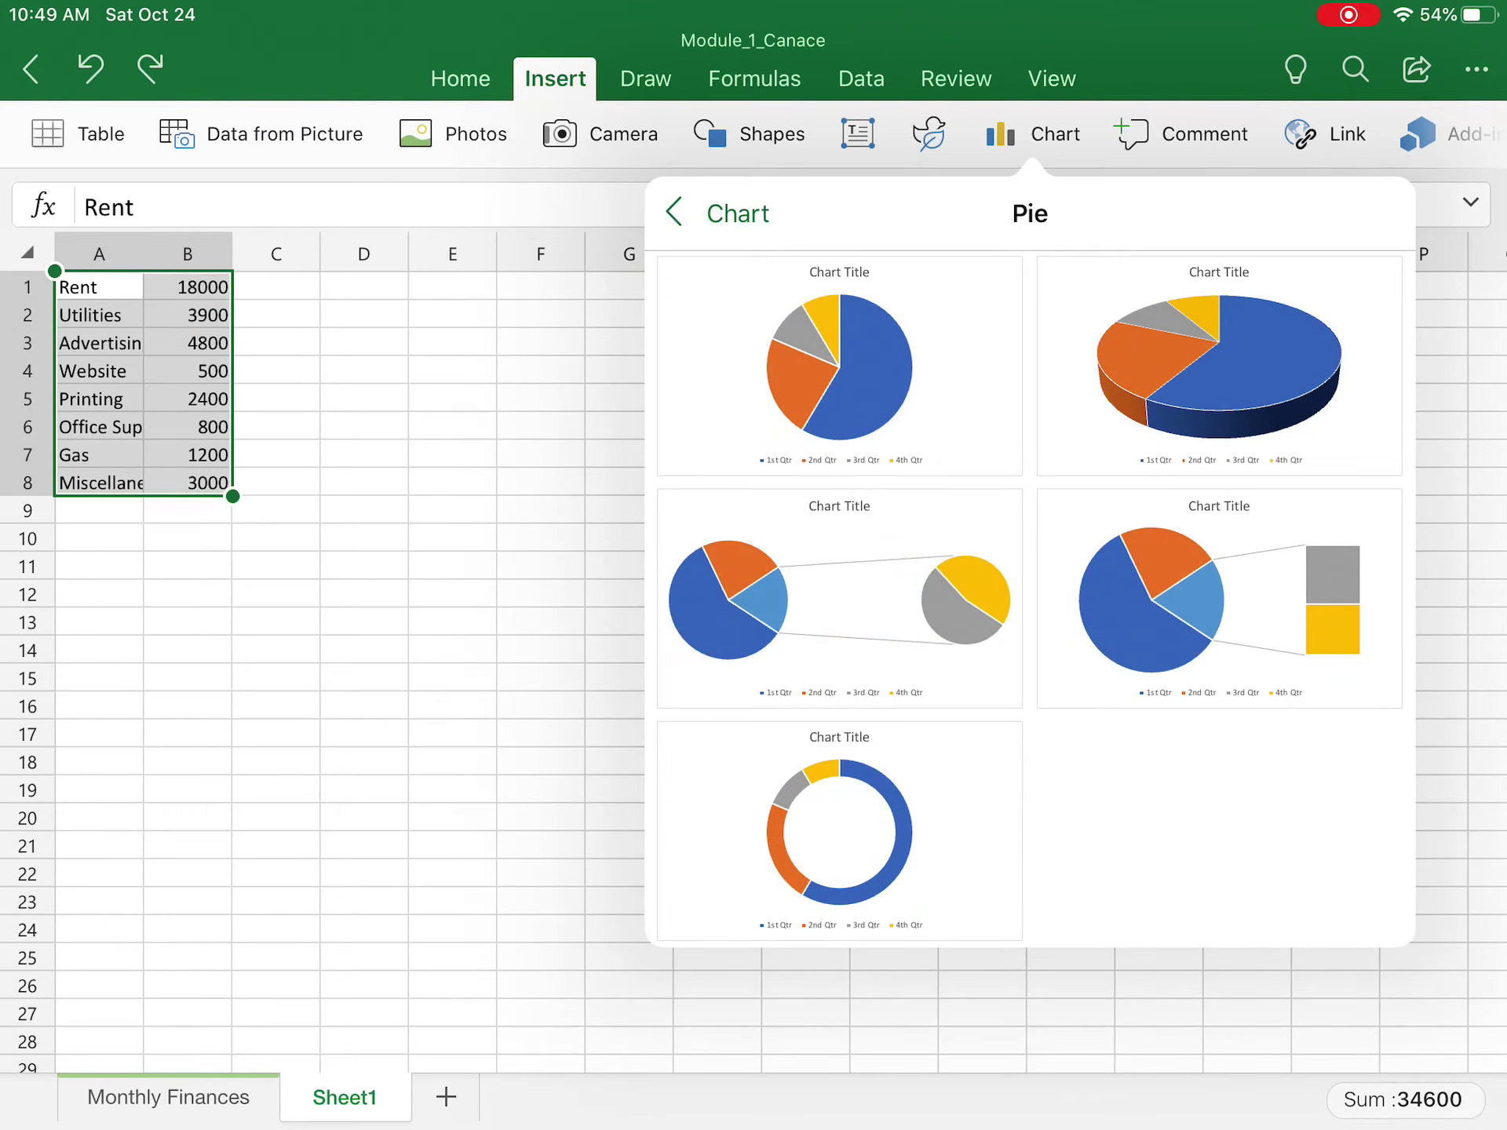
left_click(840, 365)
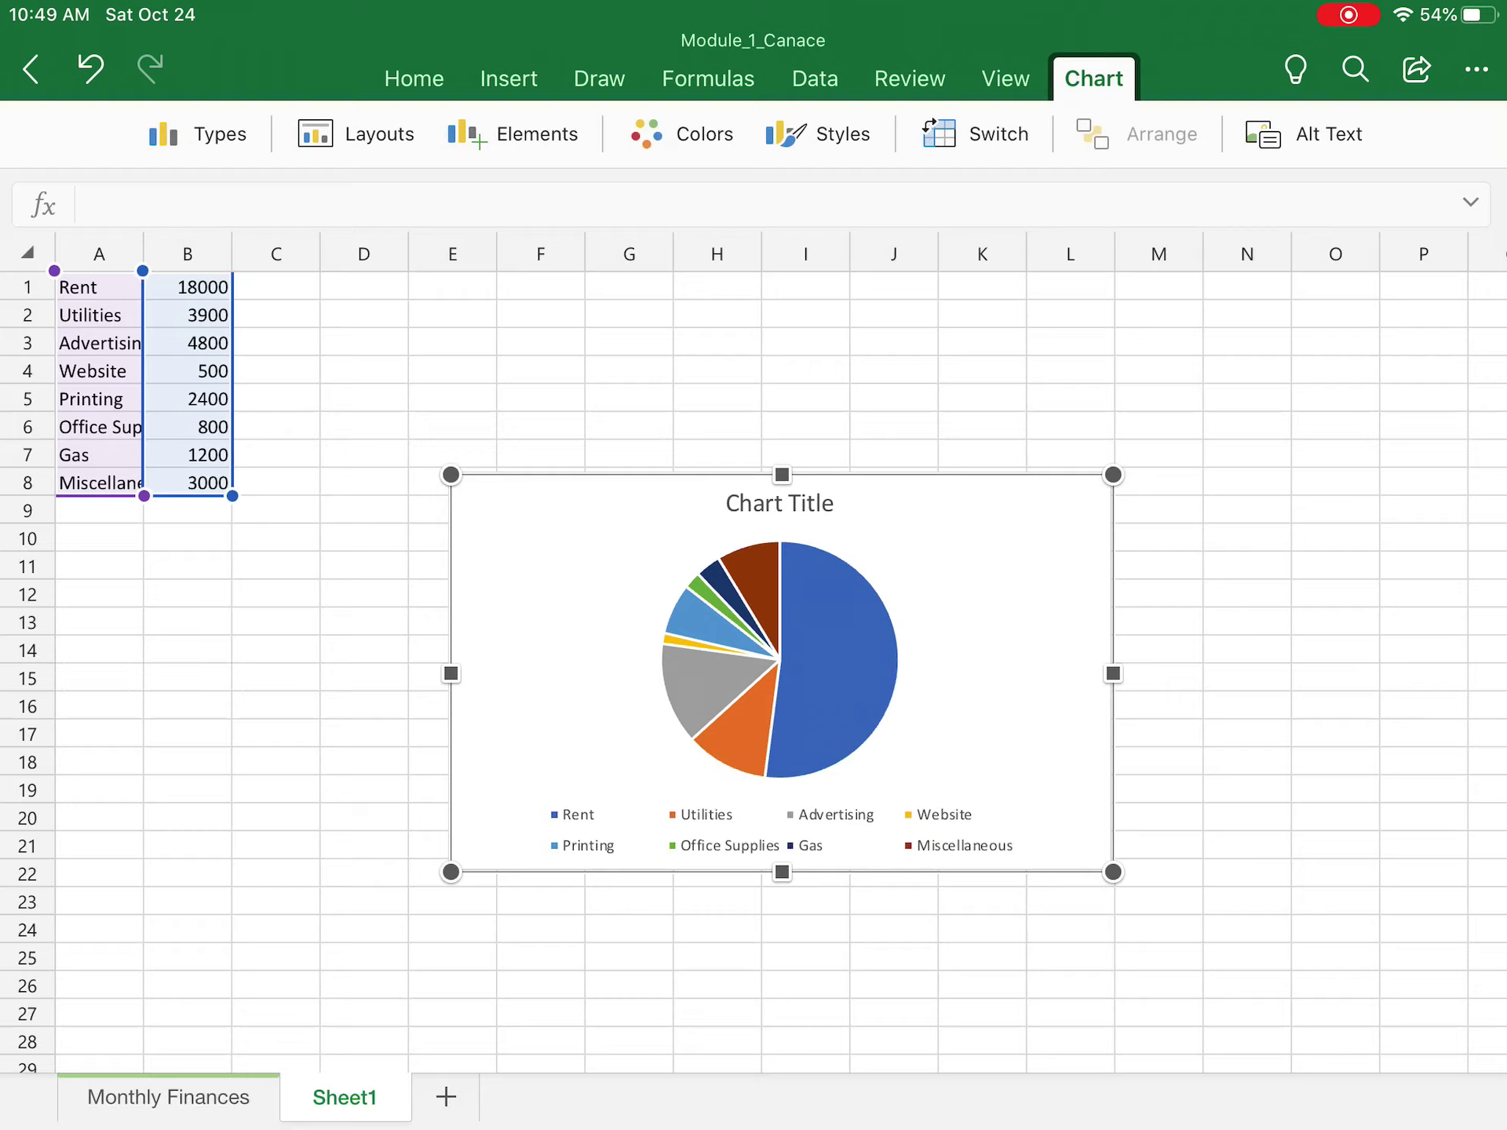
Step: Move the pie chart to A1 and enlarge it to about K24
mouse_move(781, 659)
left_mouse_down()
mouse_move(727, 616)
mouse_move(385, 455)
left_mouse_up()
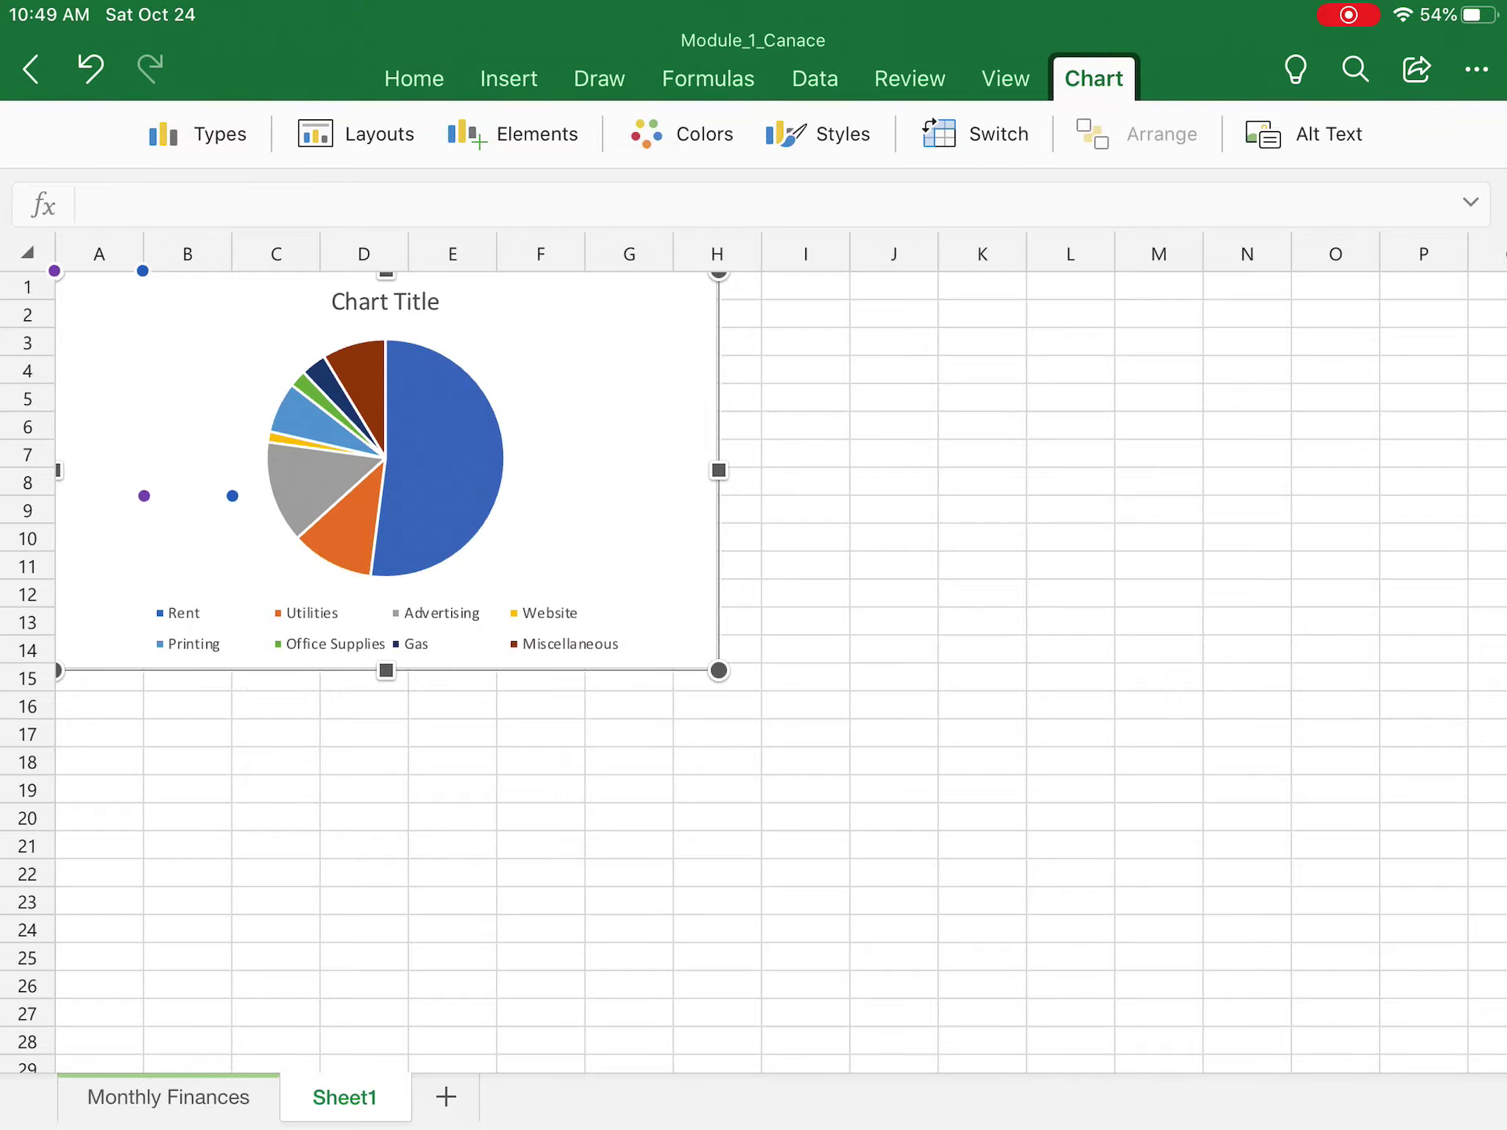
mouse_move(718, 670)
left_mouse_down()
mouse_move(884, 849)
mouse_move(1027, 944)
left_mouse_up()
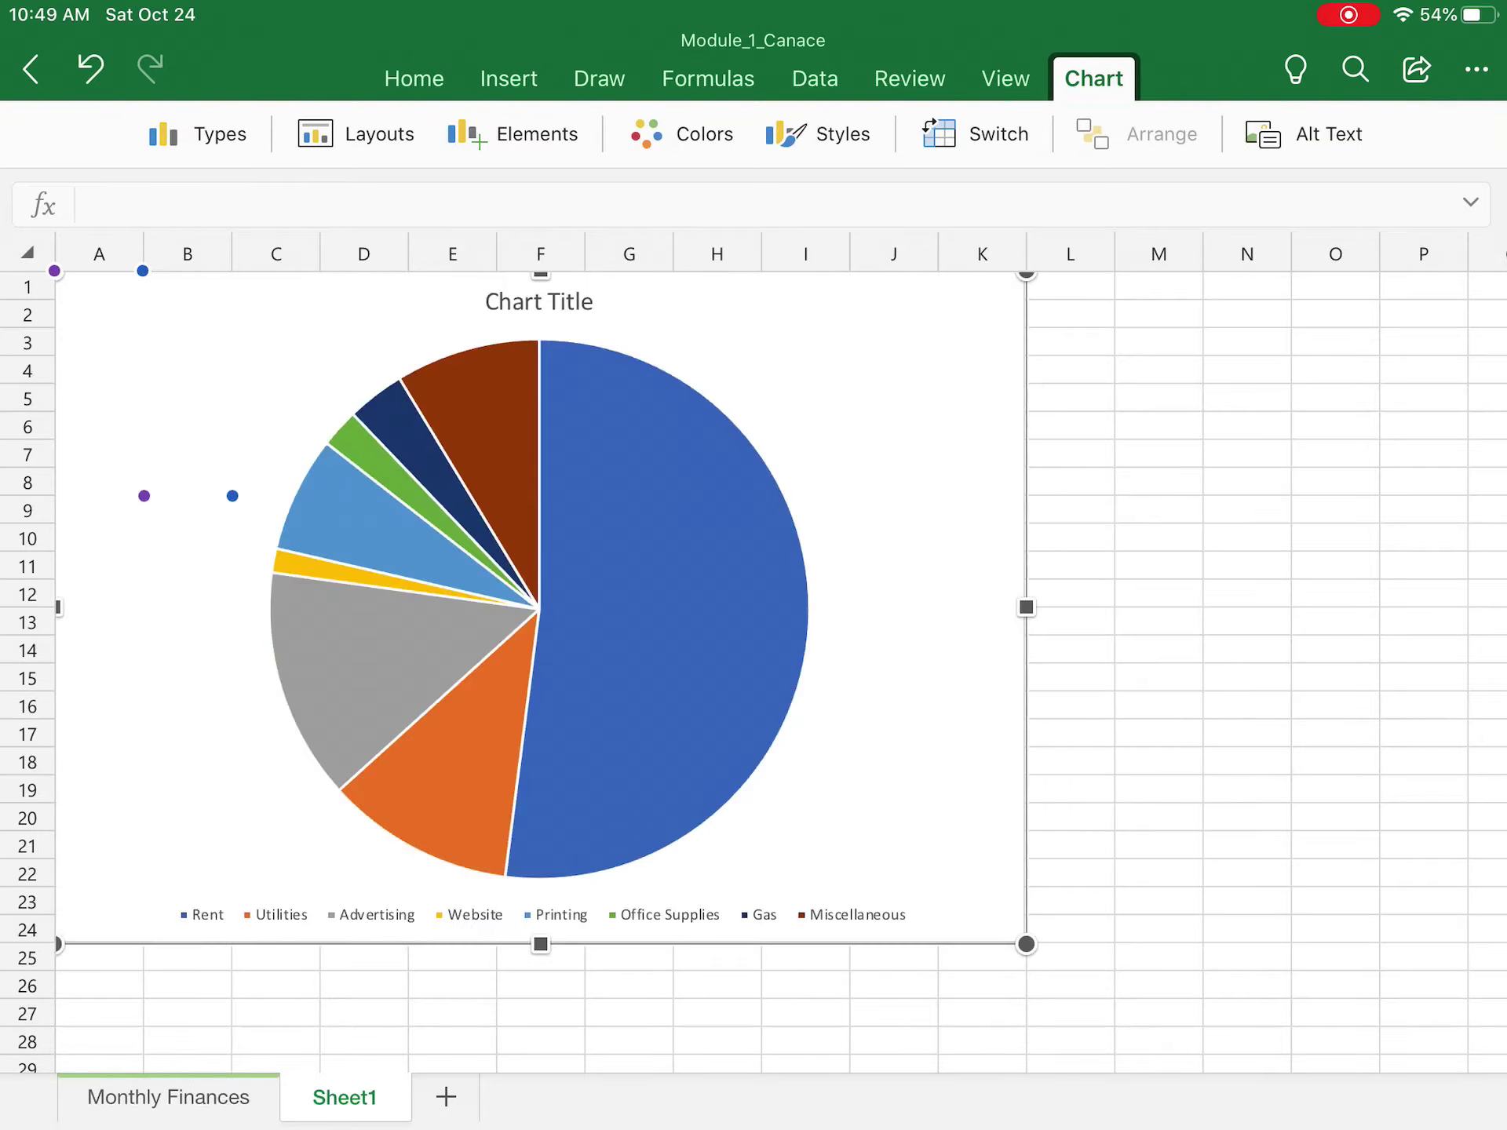
left_click(1158, 453)
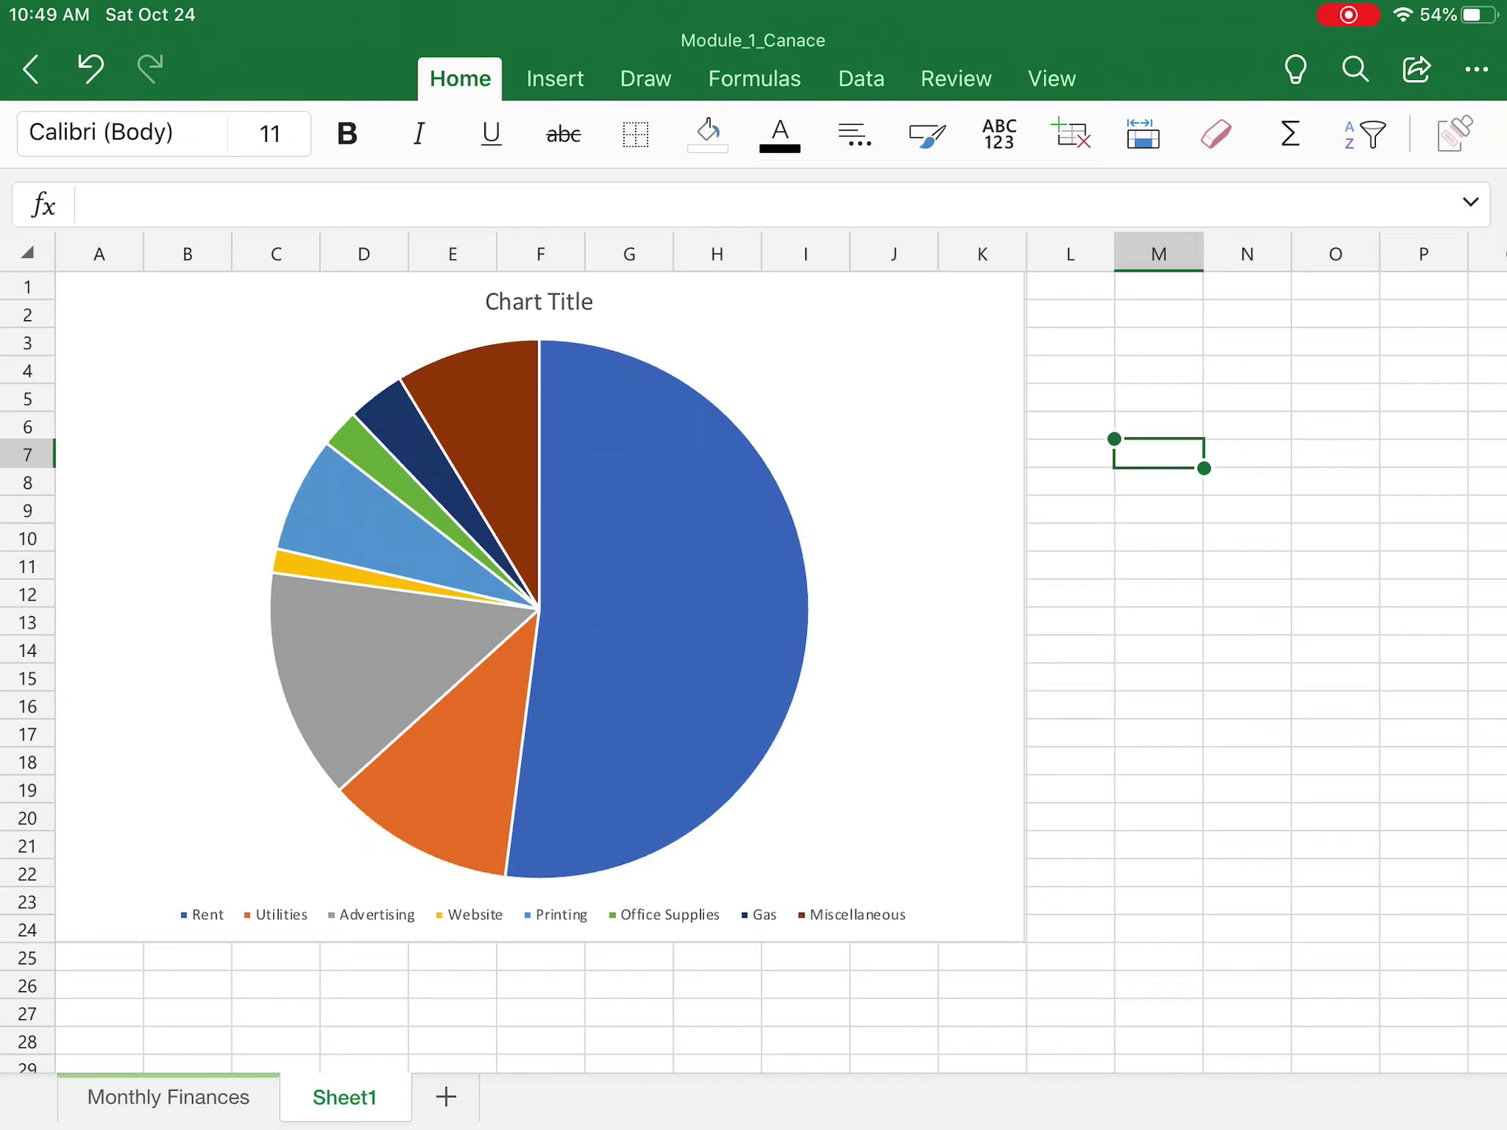
Step: Replace the placeholder chart title text with 'Monthly Expenses'
left_click(540, 302)
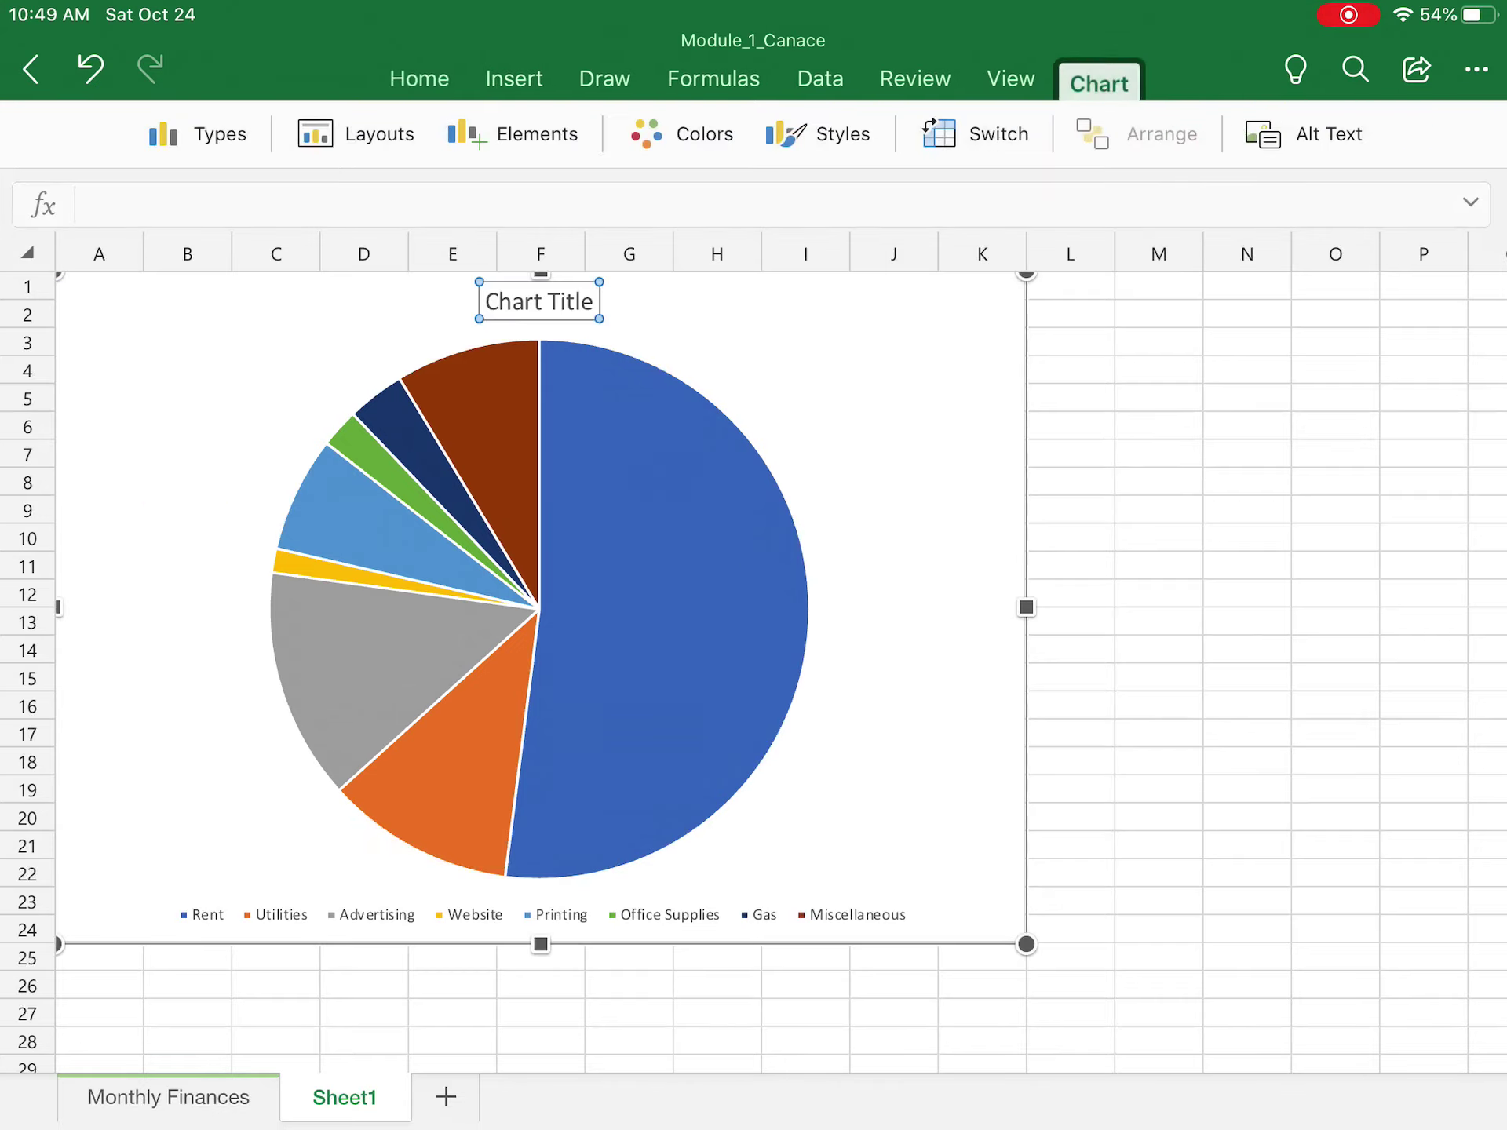
left_click(540, 302)
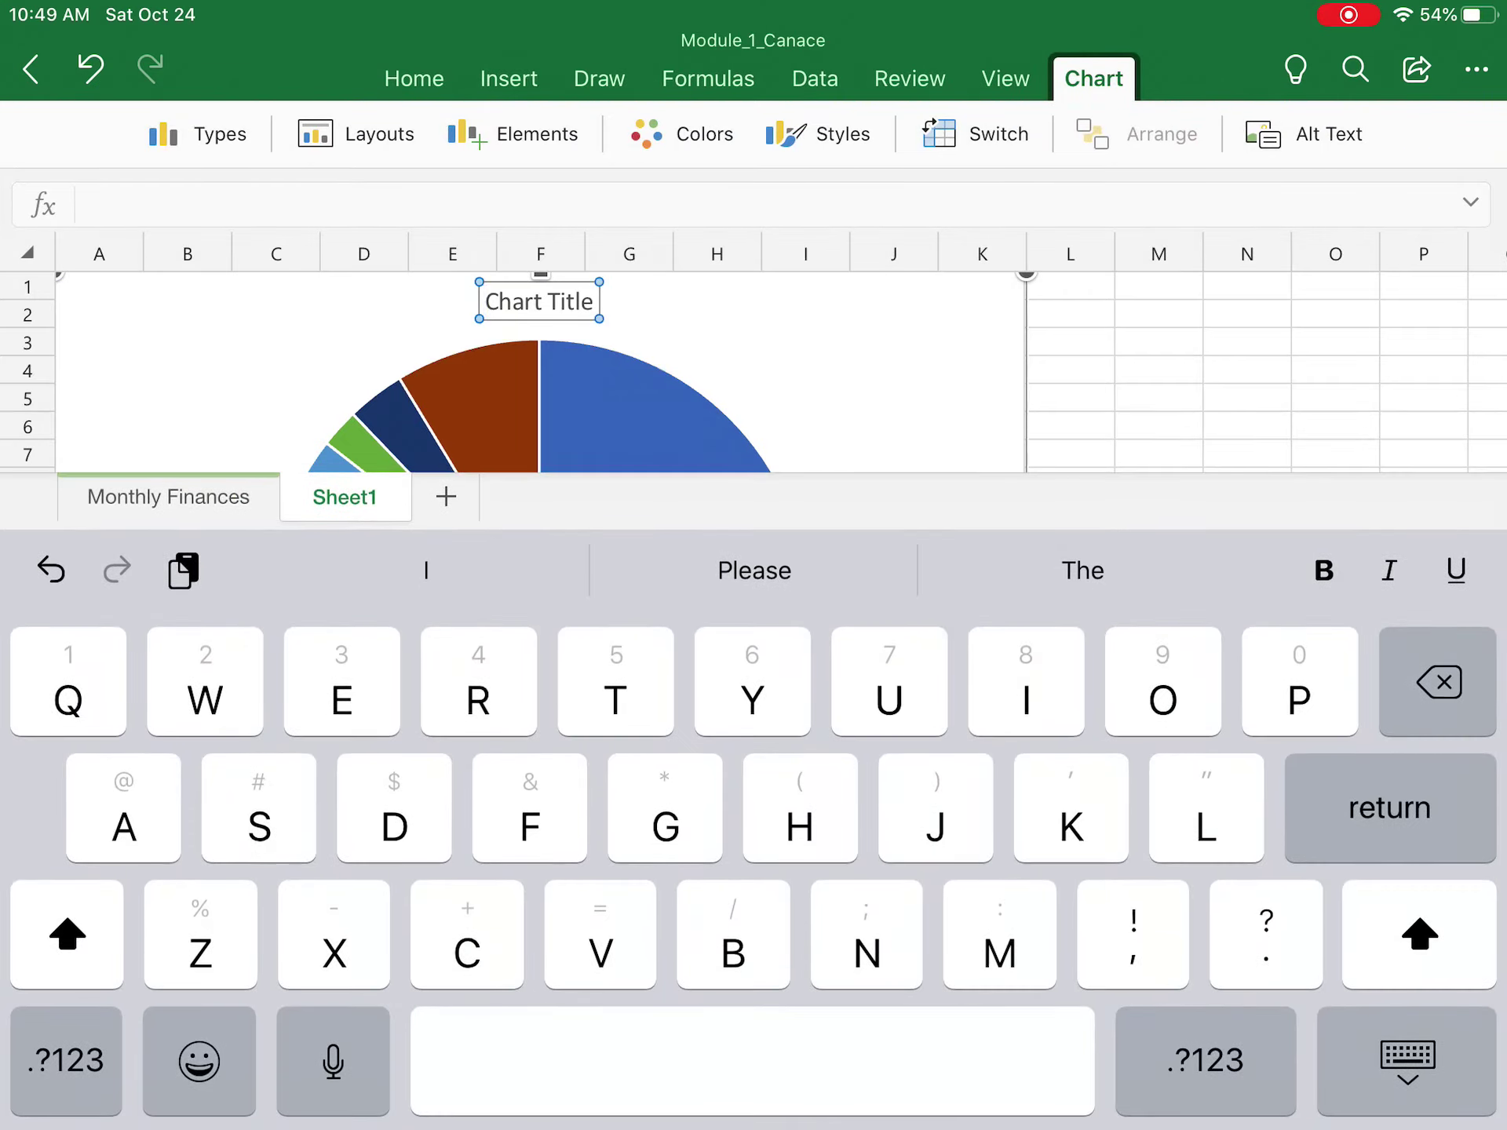
double_click(513, 301)
key("BackSpace")
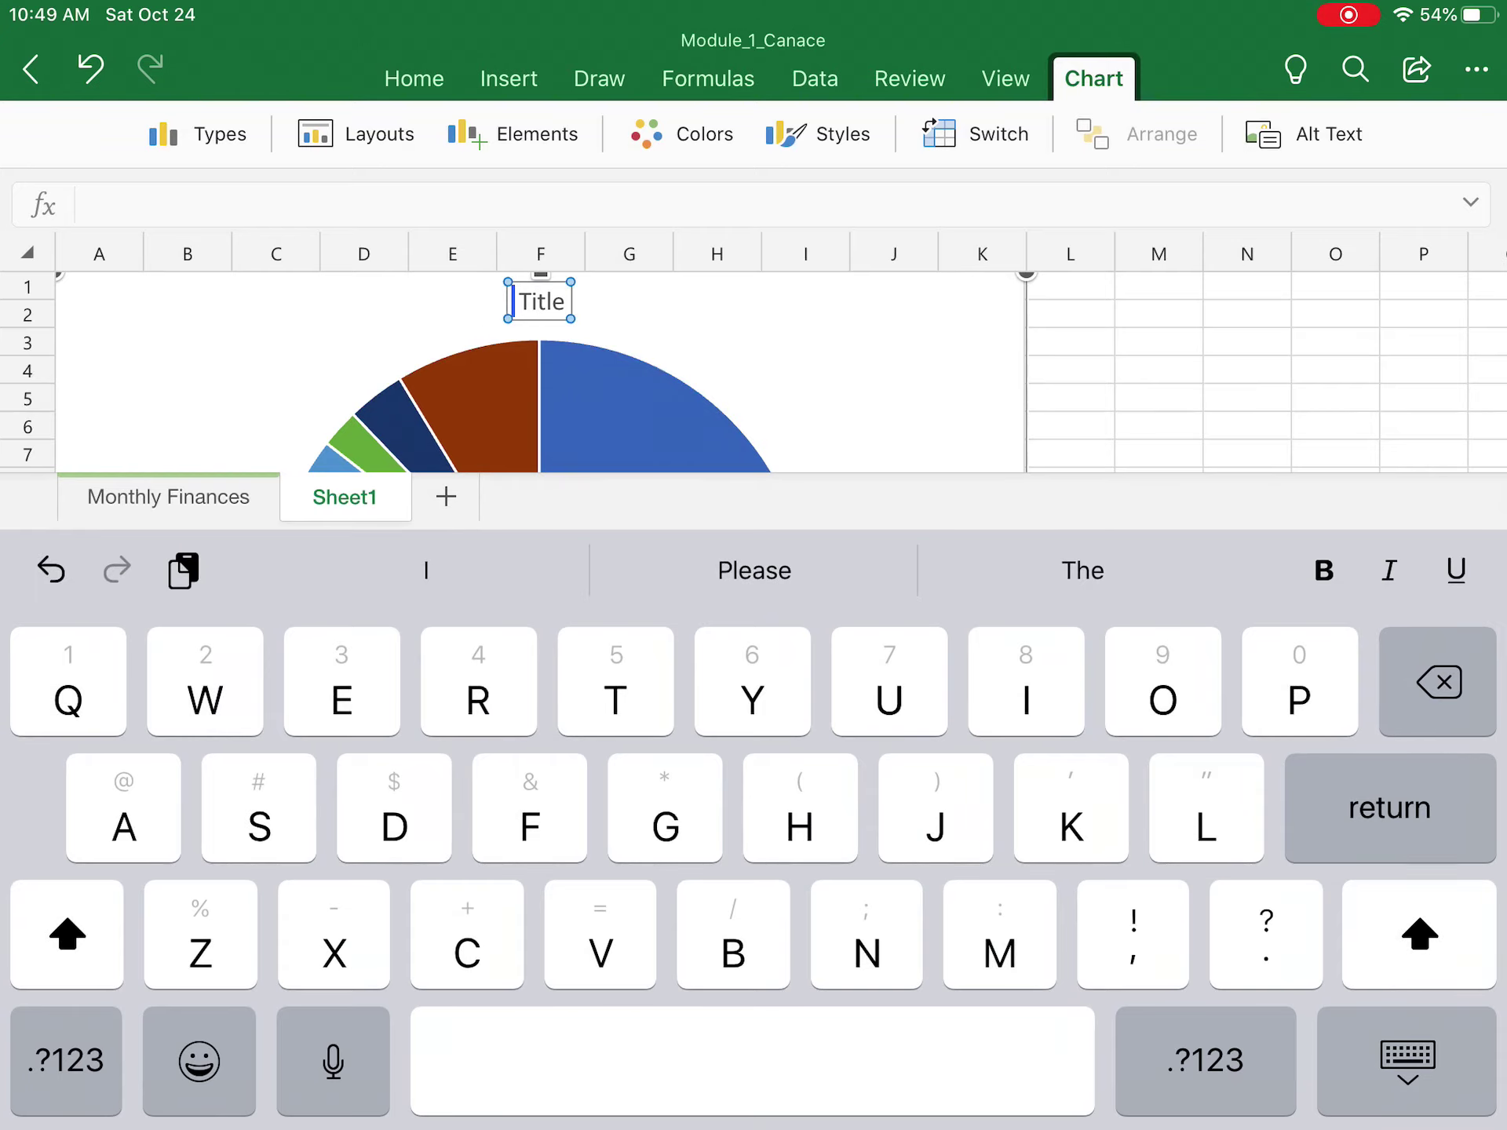
key("BackSpace")
key("BackSpace")
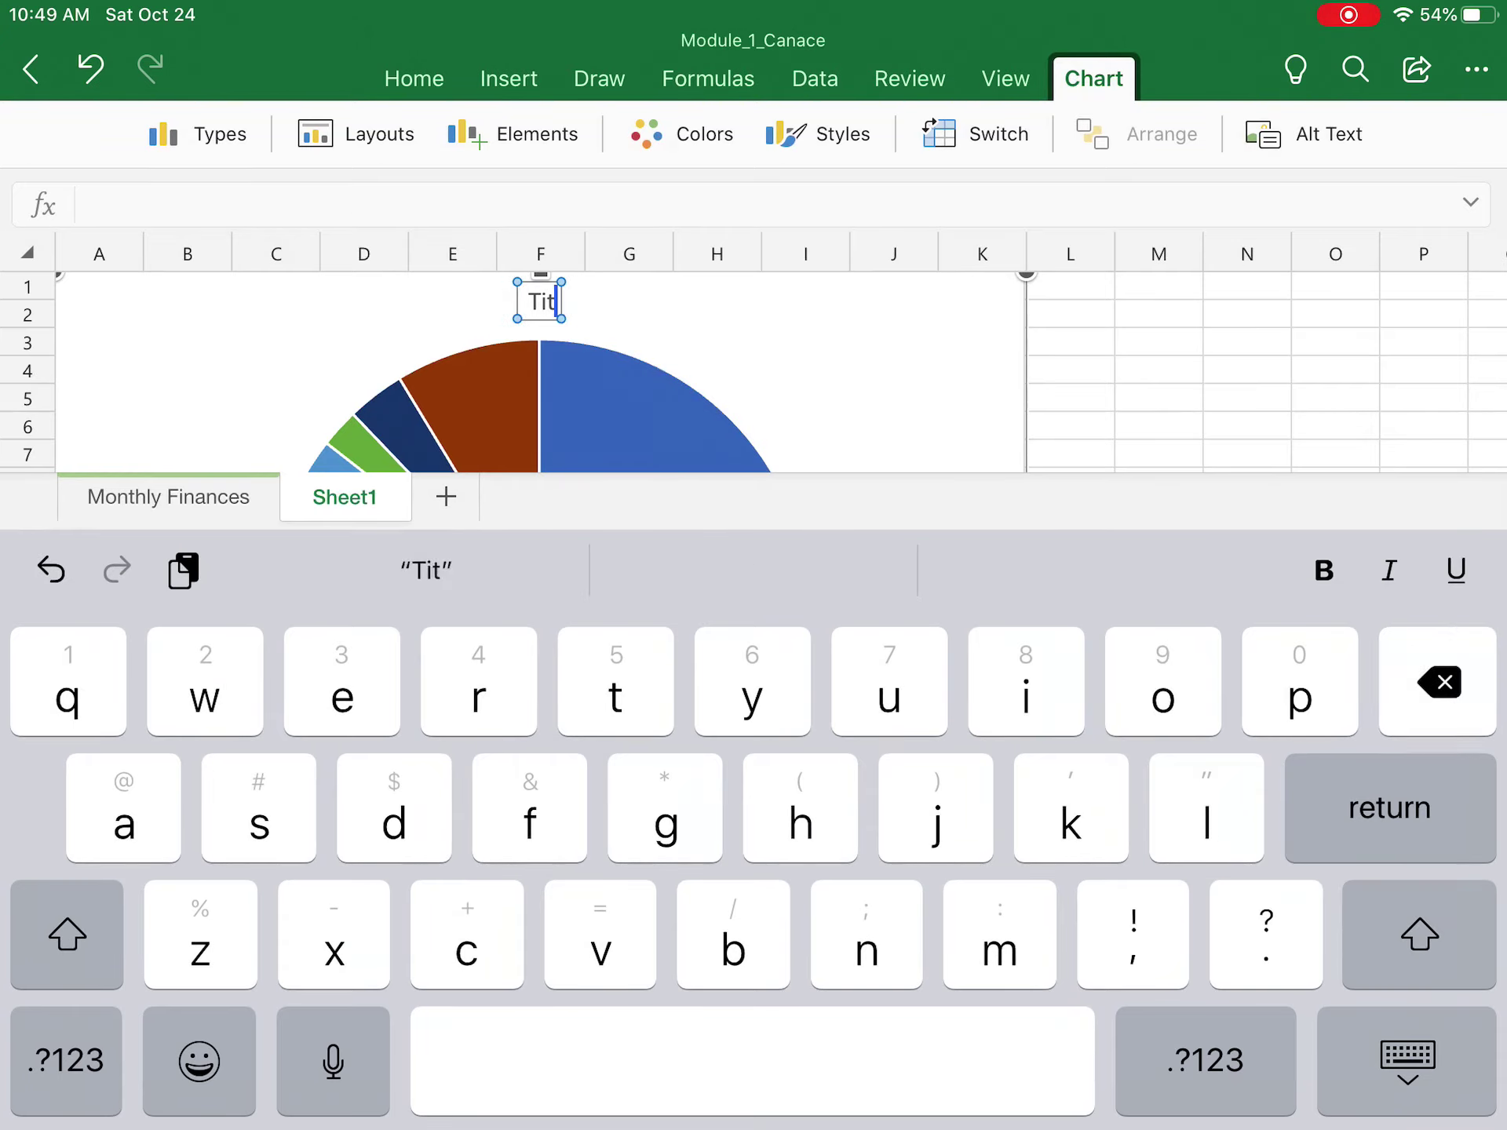
key("BackSpace")
key("BackSpace")
key("BackSpace")
type("Mon")
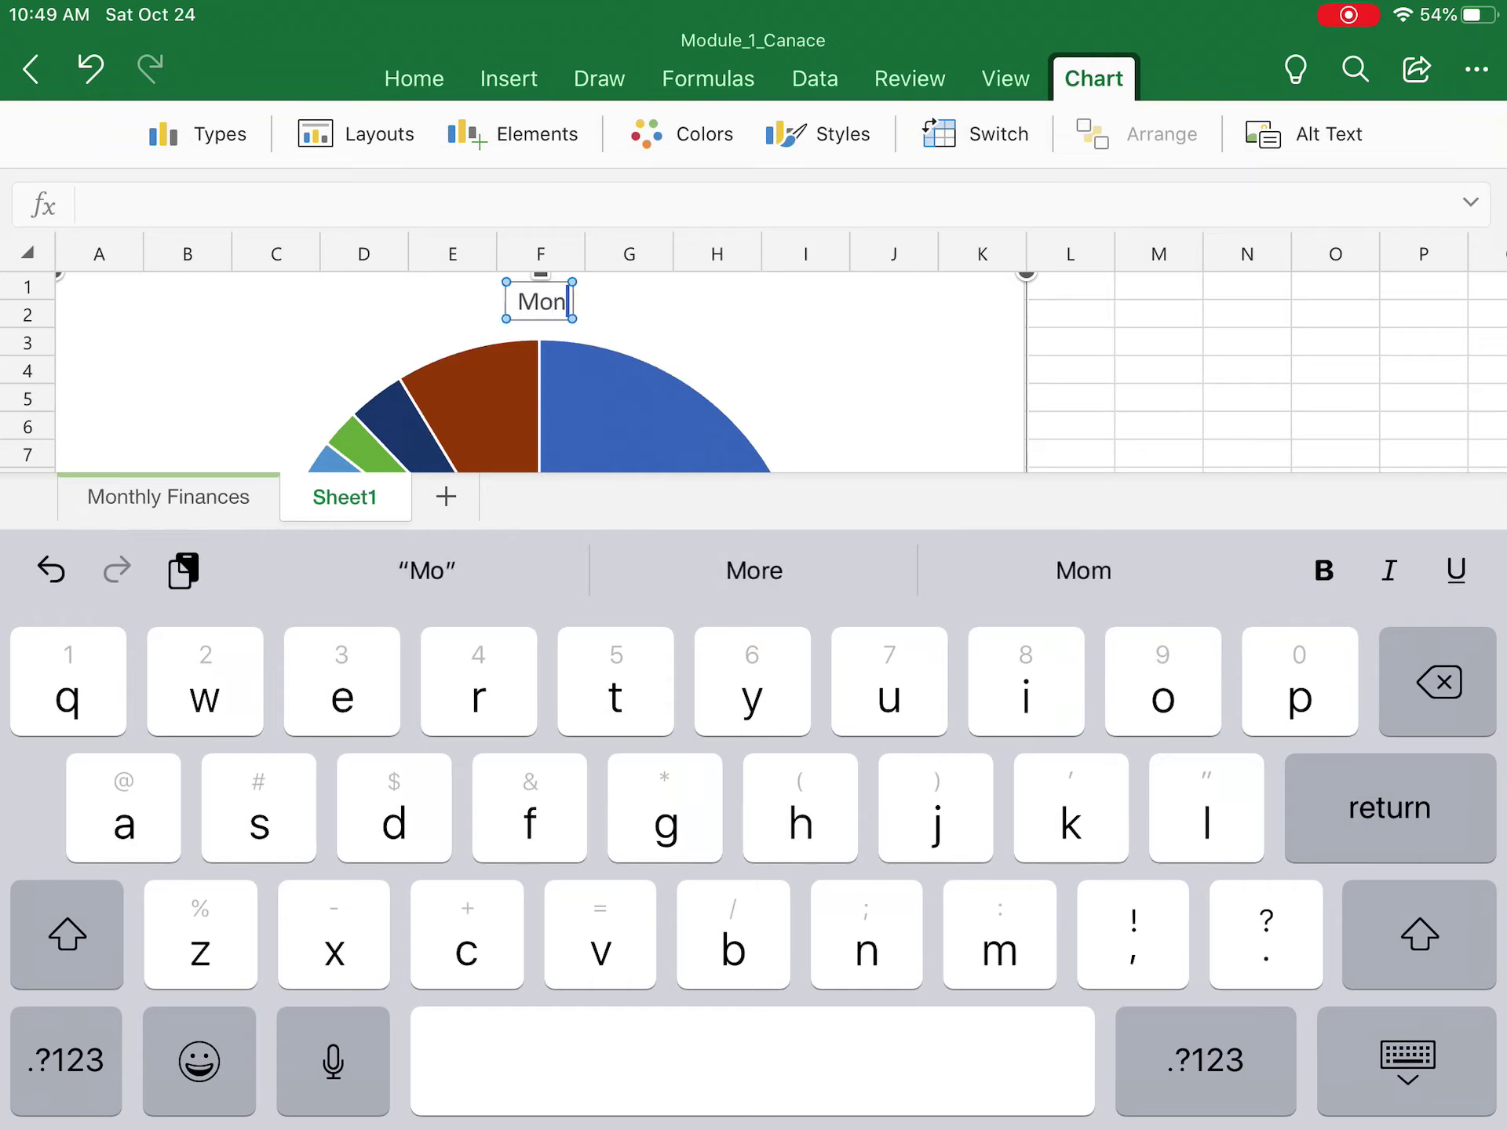
type("t")
left_click(754, 571)
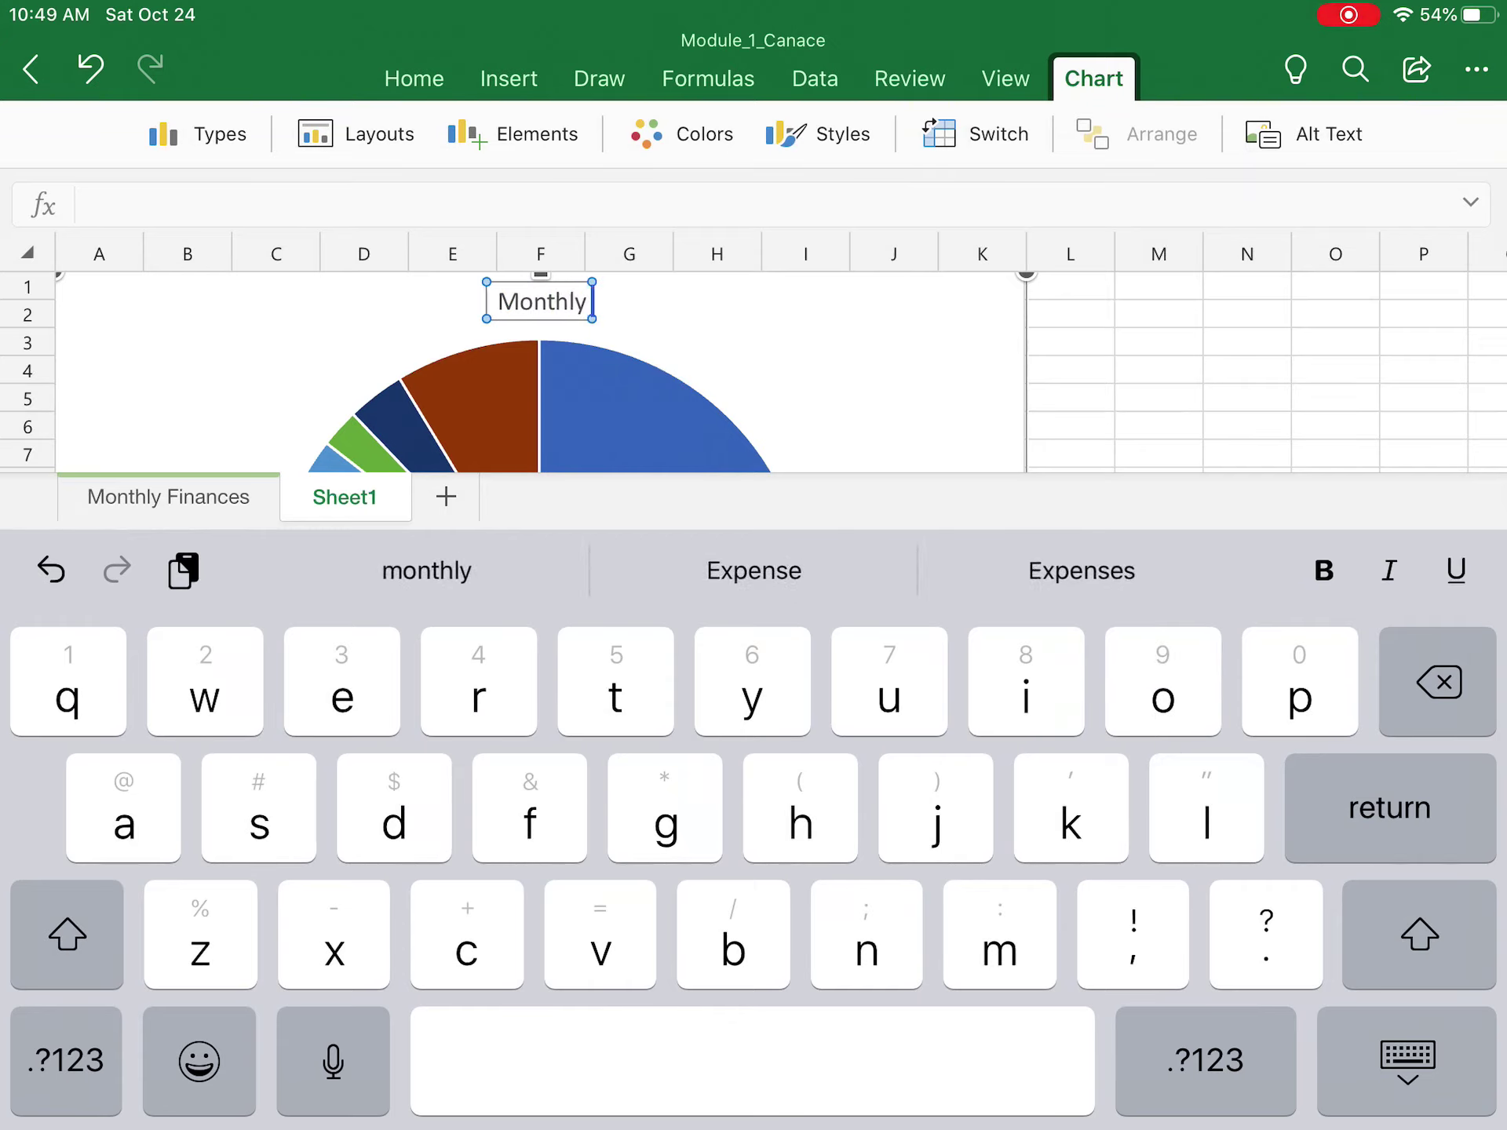
type(" E")
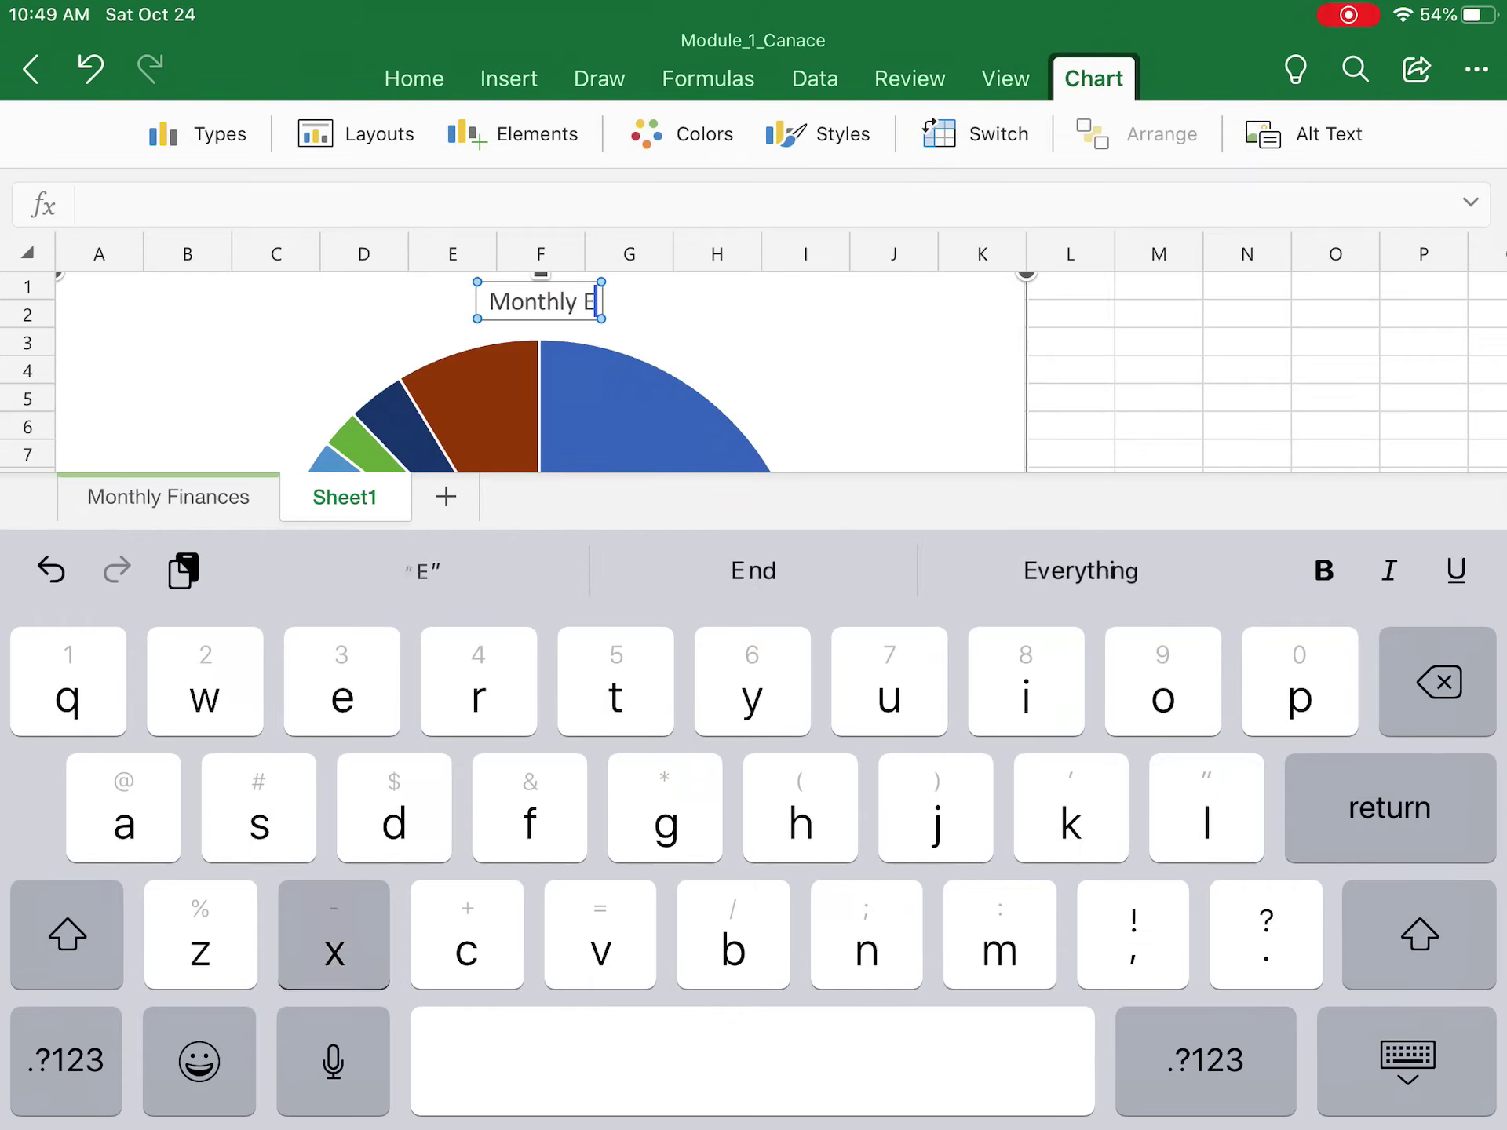
type("xp")
left_click(756, 570)
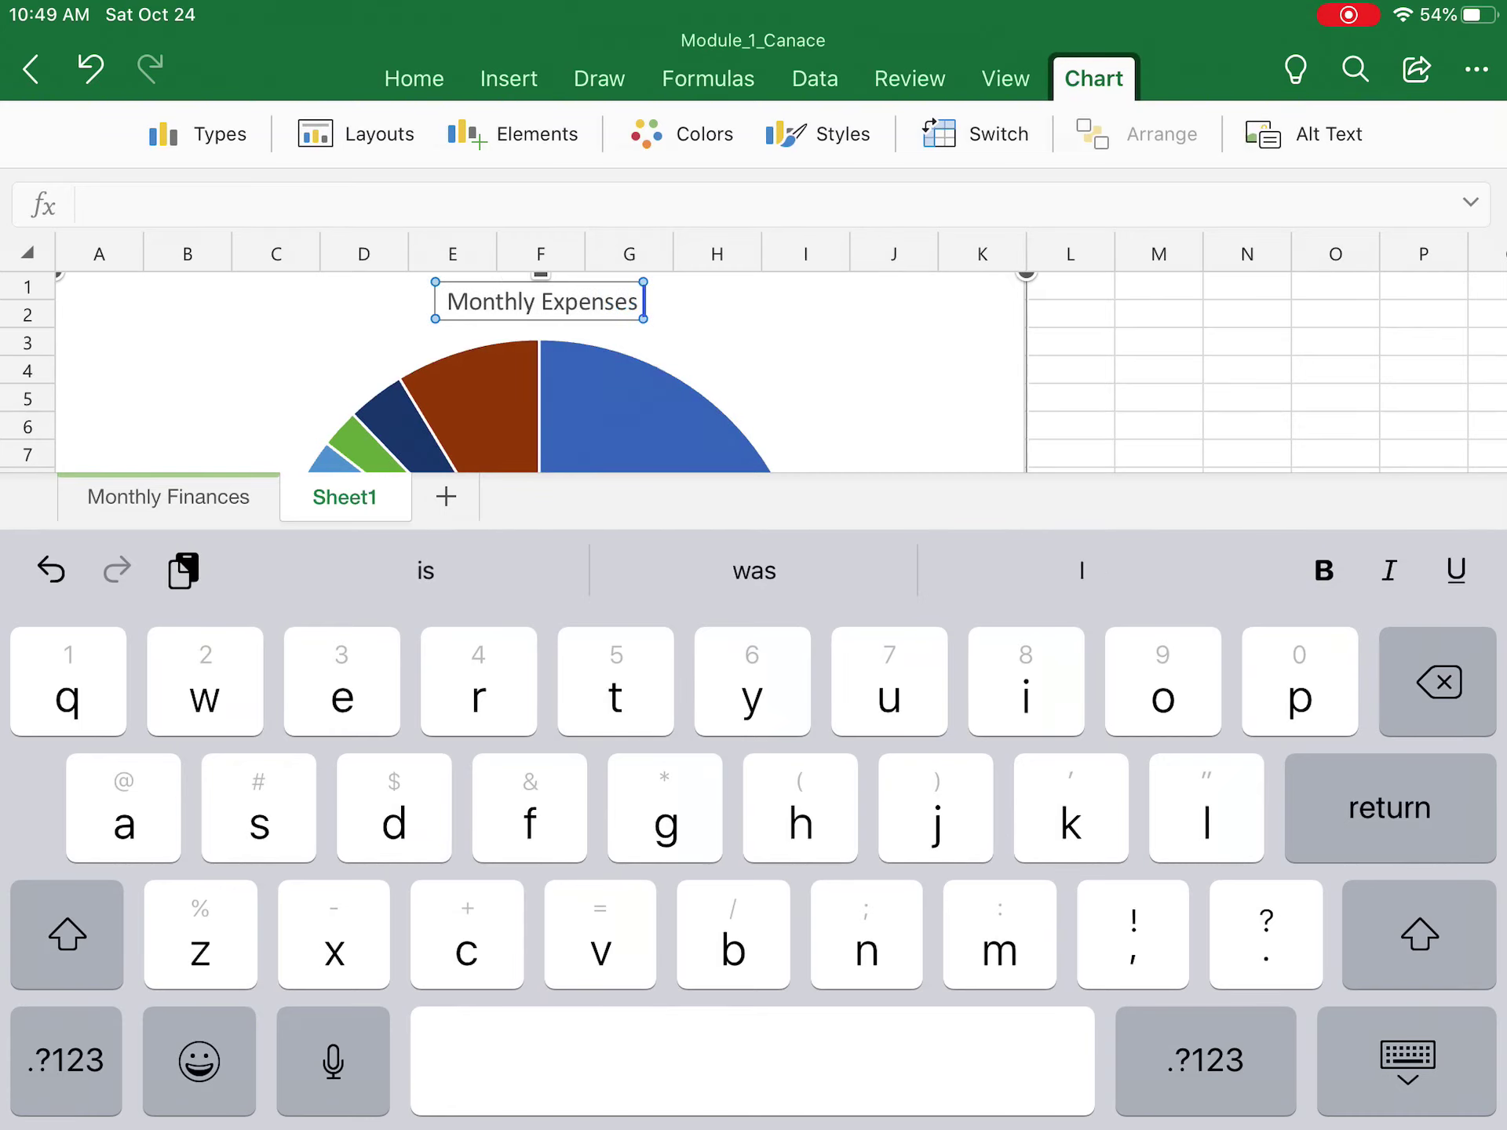
left_click(1407, 1060)
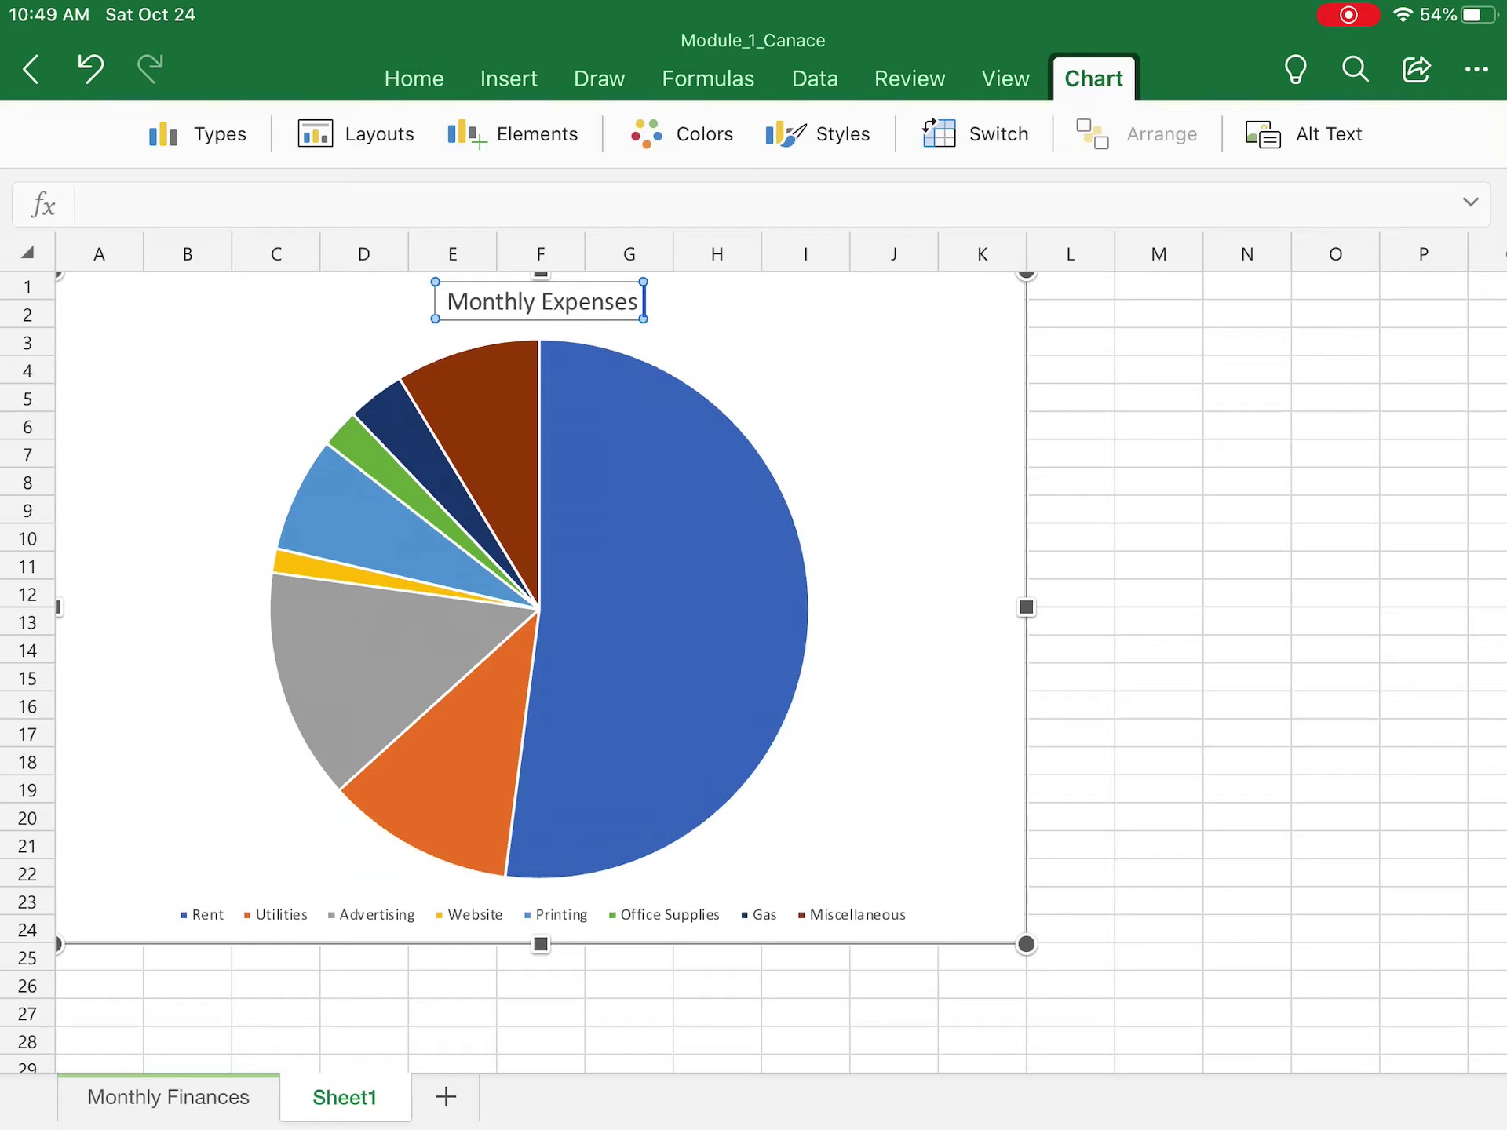
left_click(143, 496)
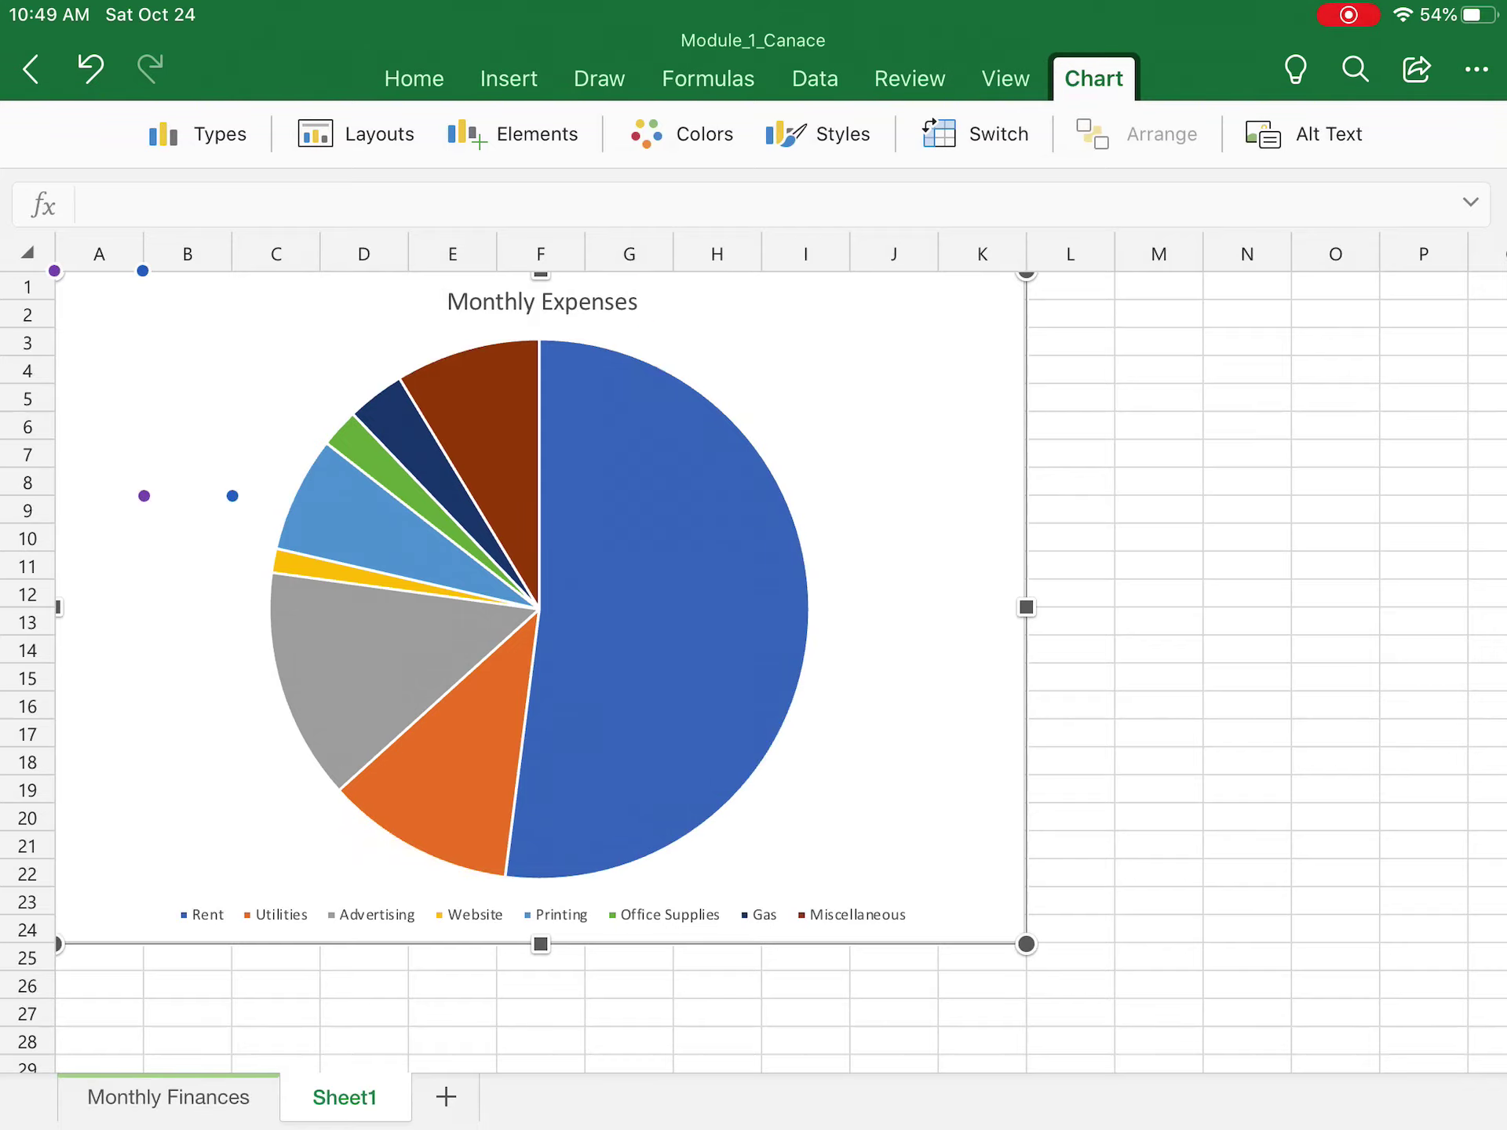
Step: Apply the hatched-background chart style, keeping the original colour palette
left_click(689, 134)
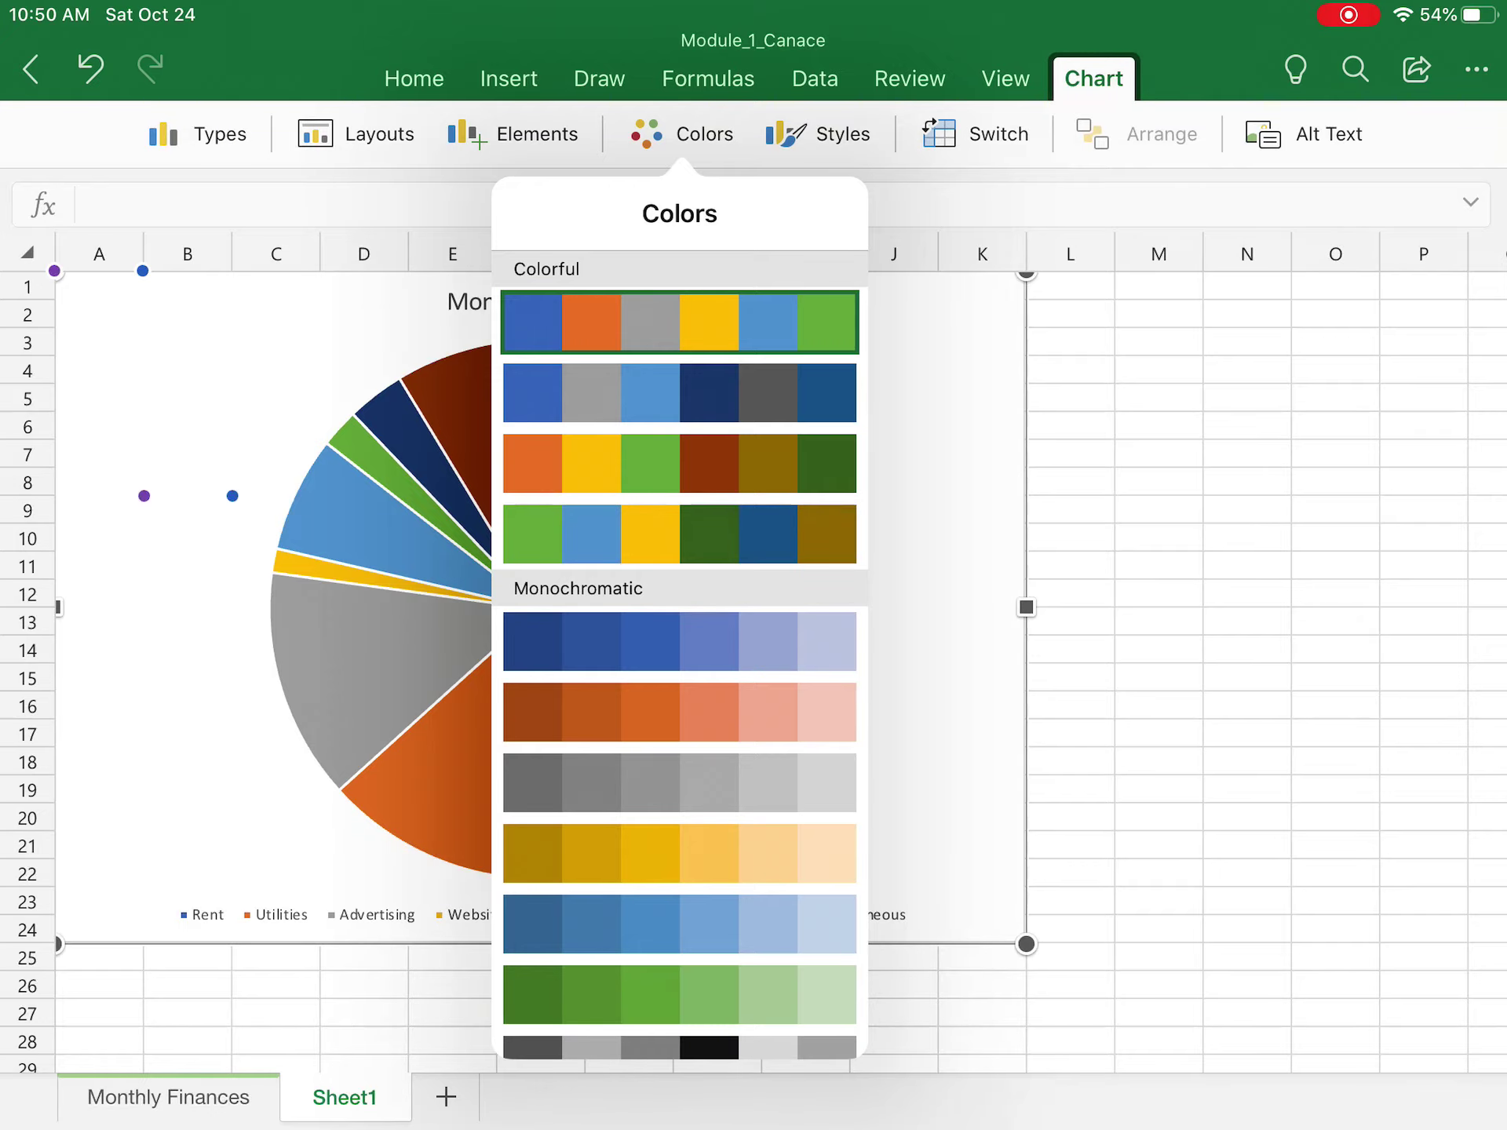
left_click(145, 496)
left_click(818, 132)
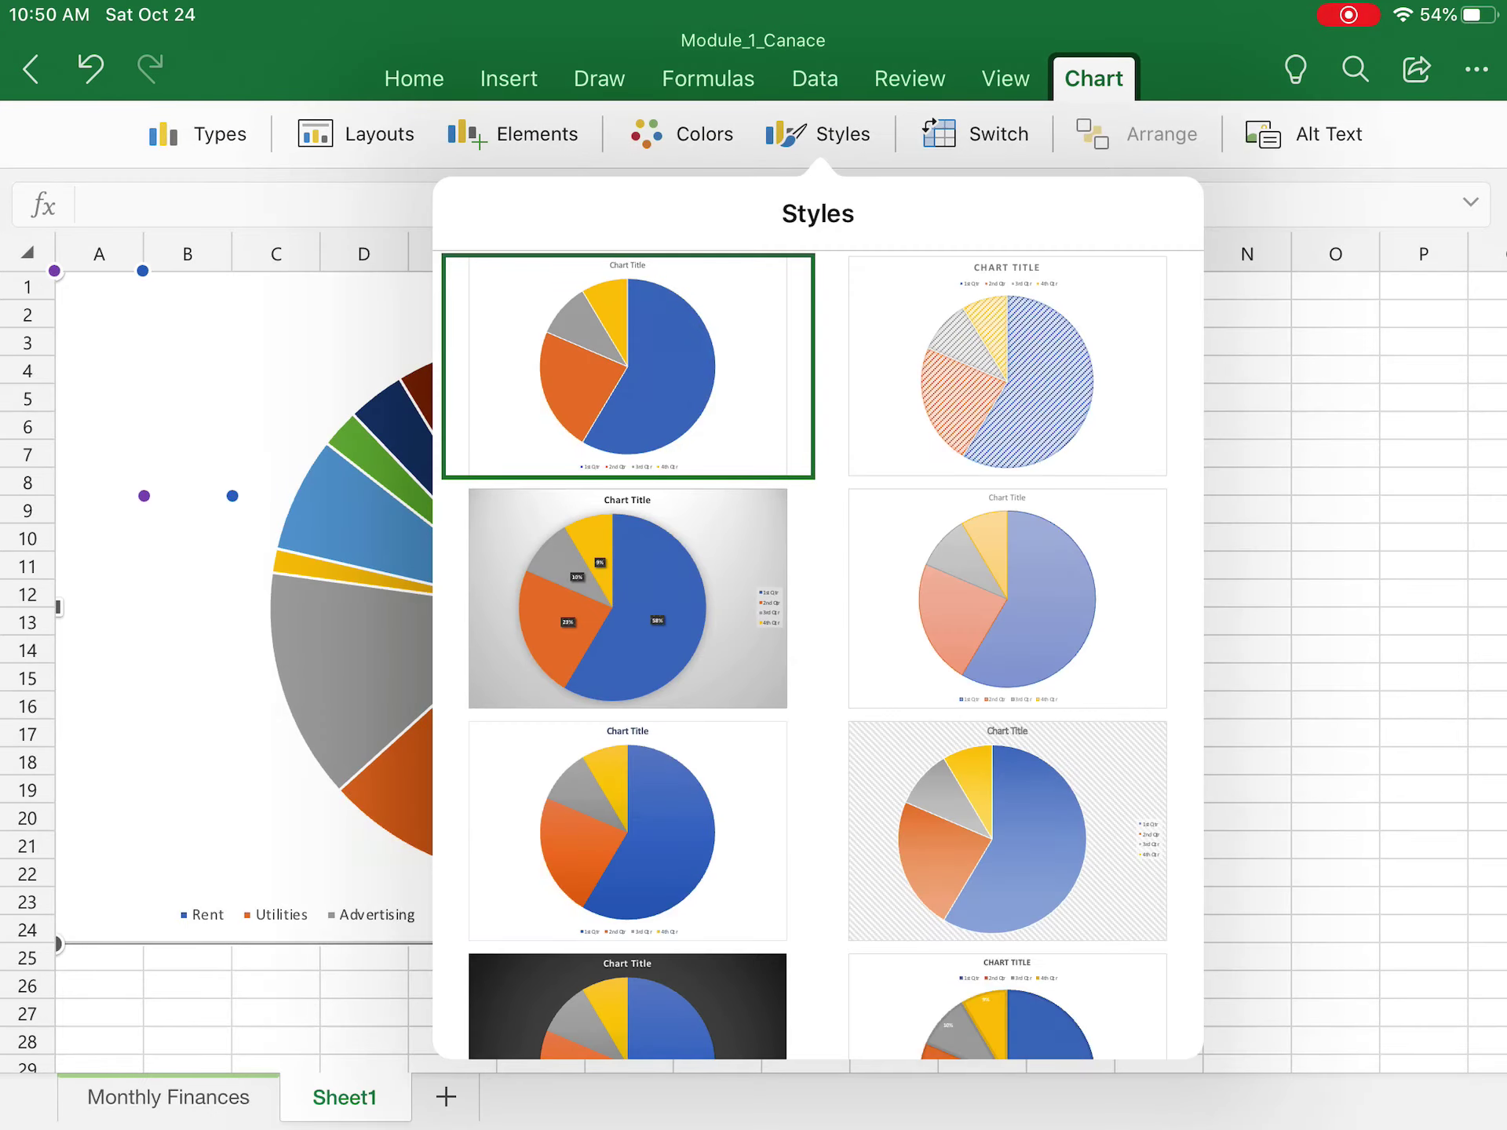
scroll(818, 653, "down", 5)
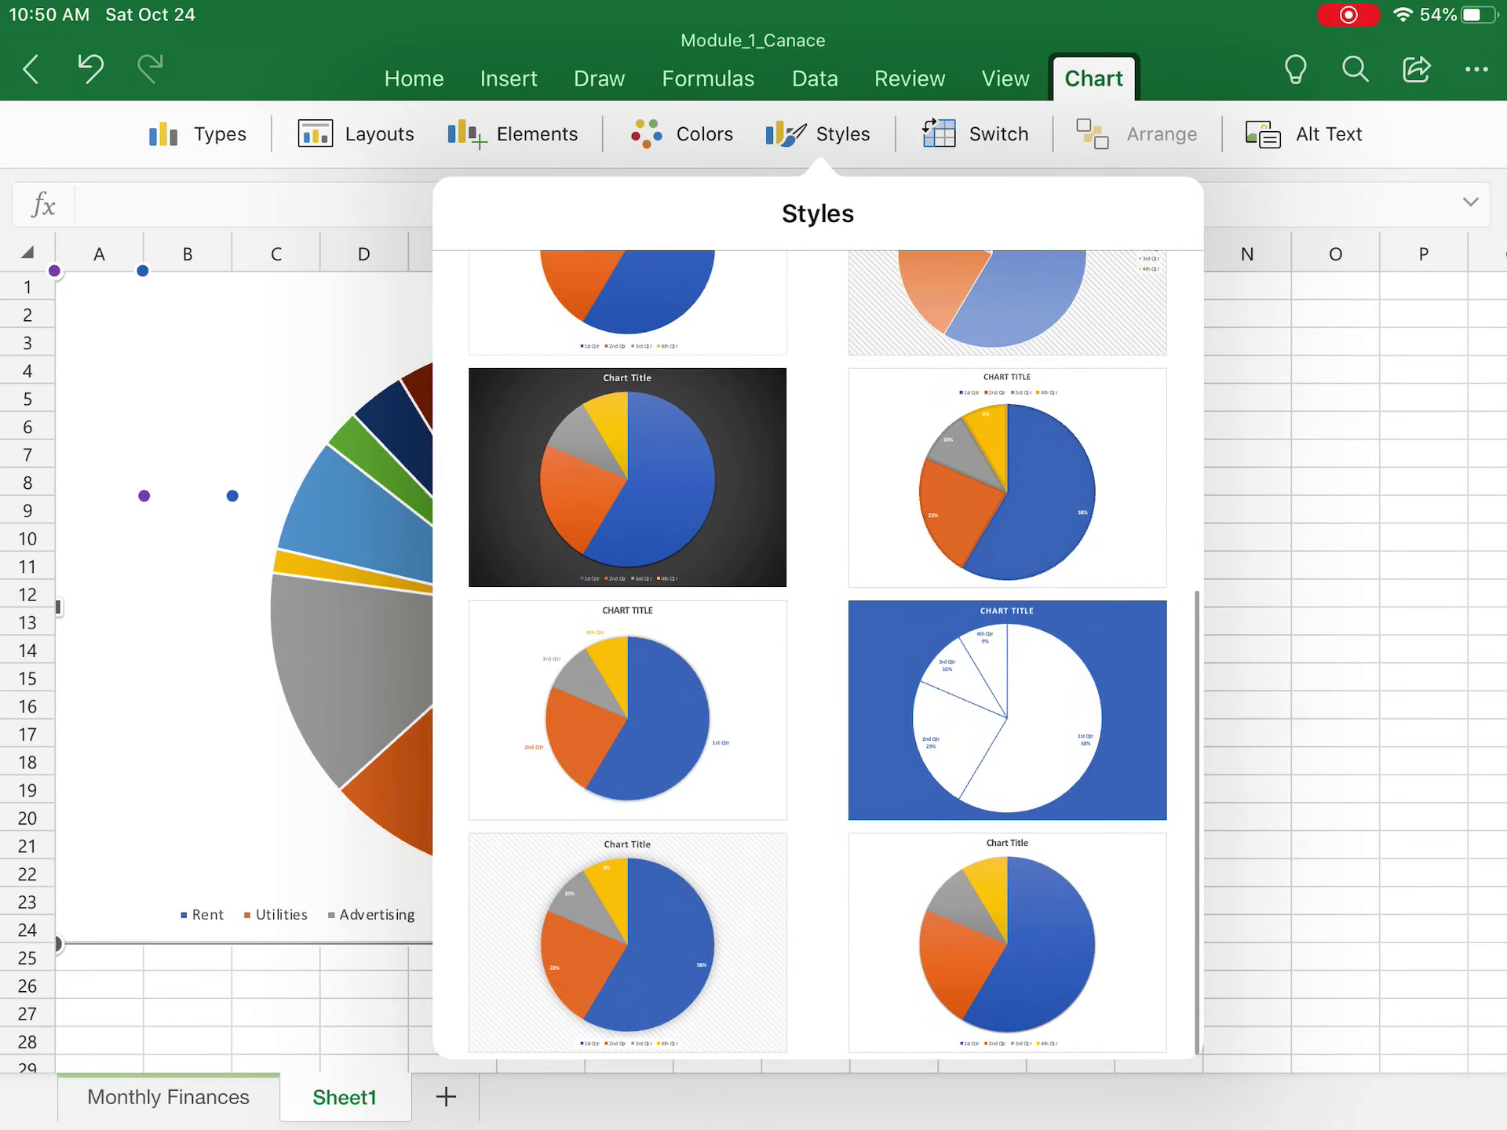
scroll(818, 654, "up", 4)
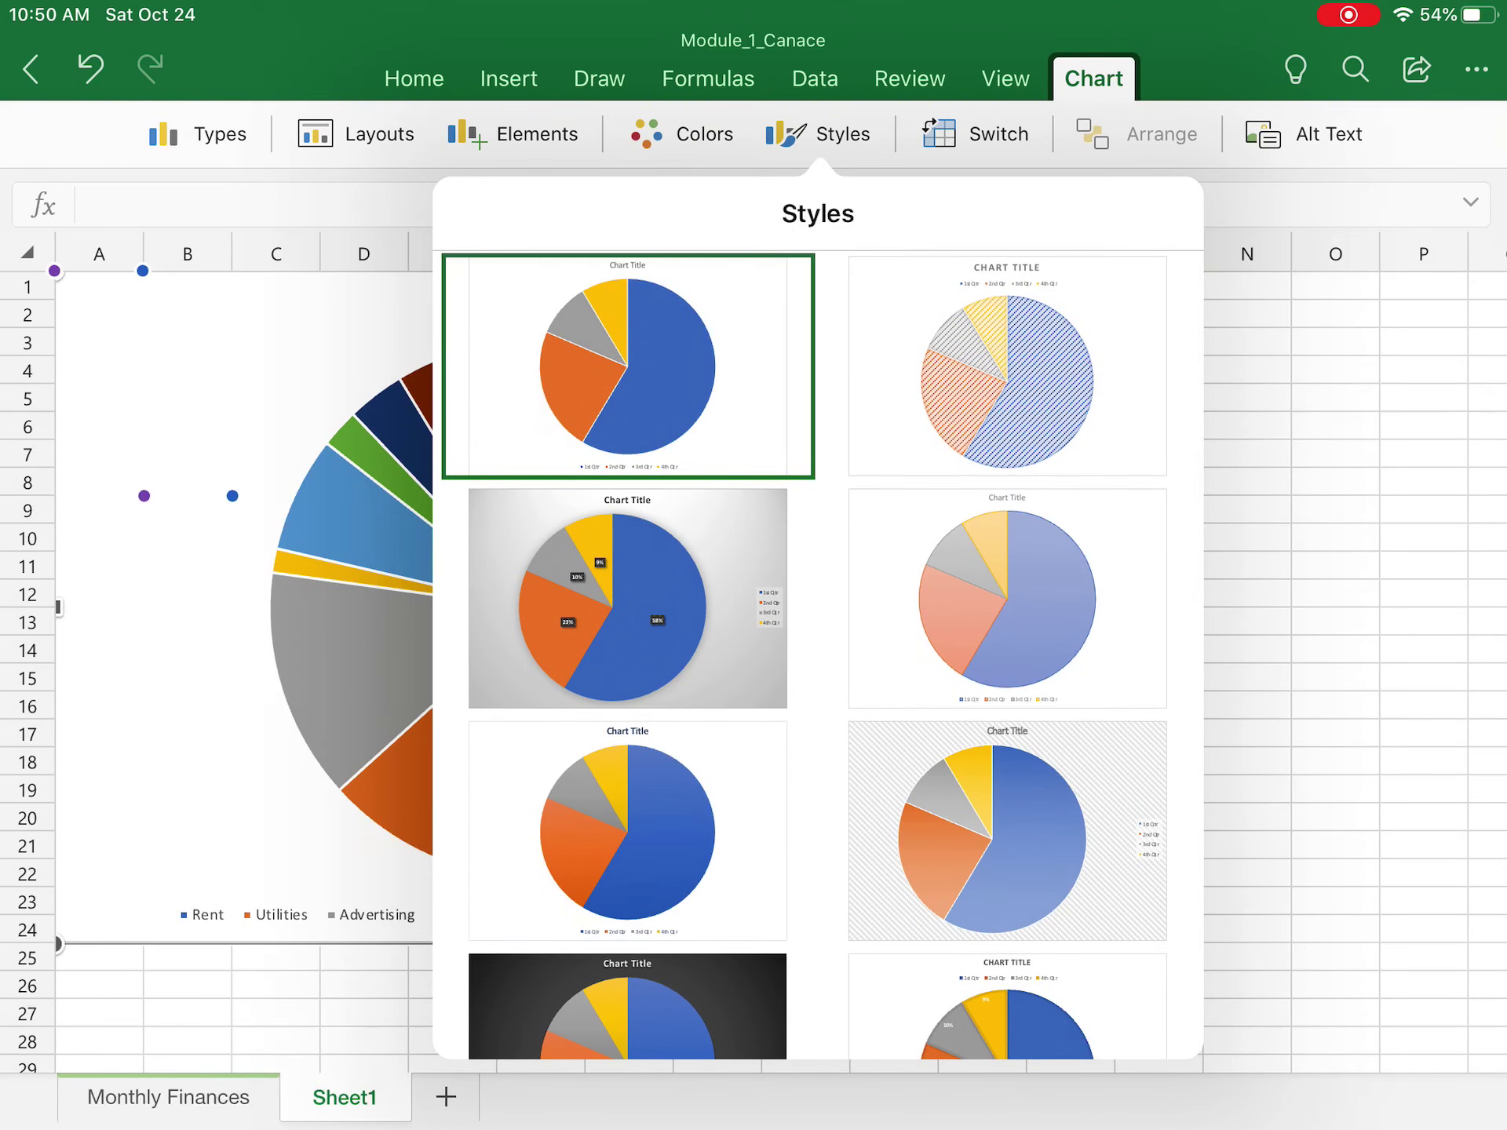
left_click(1008, 831)
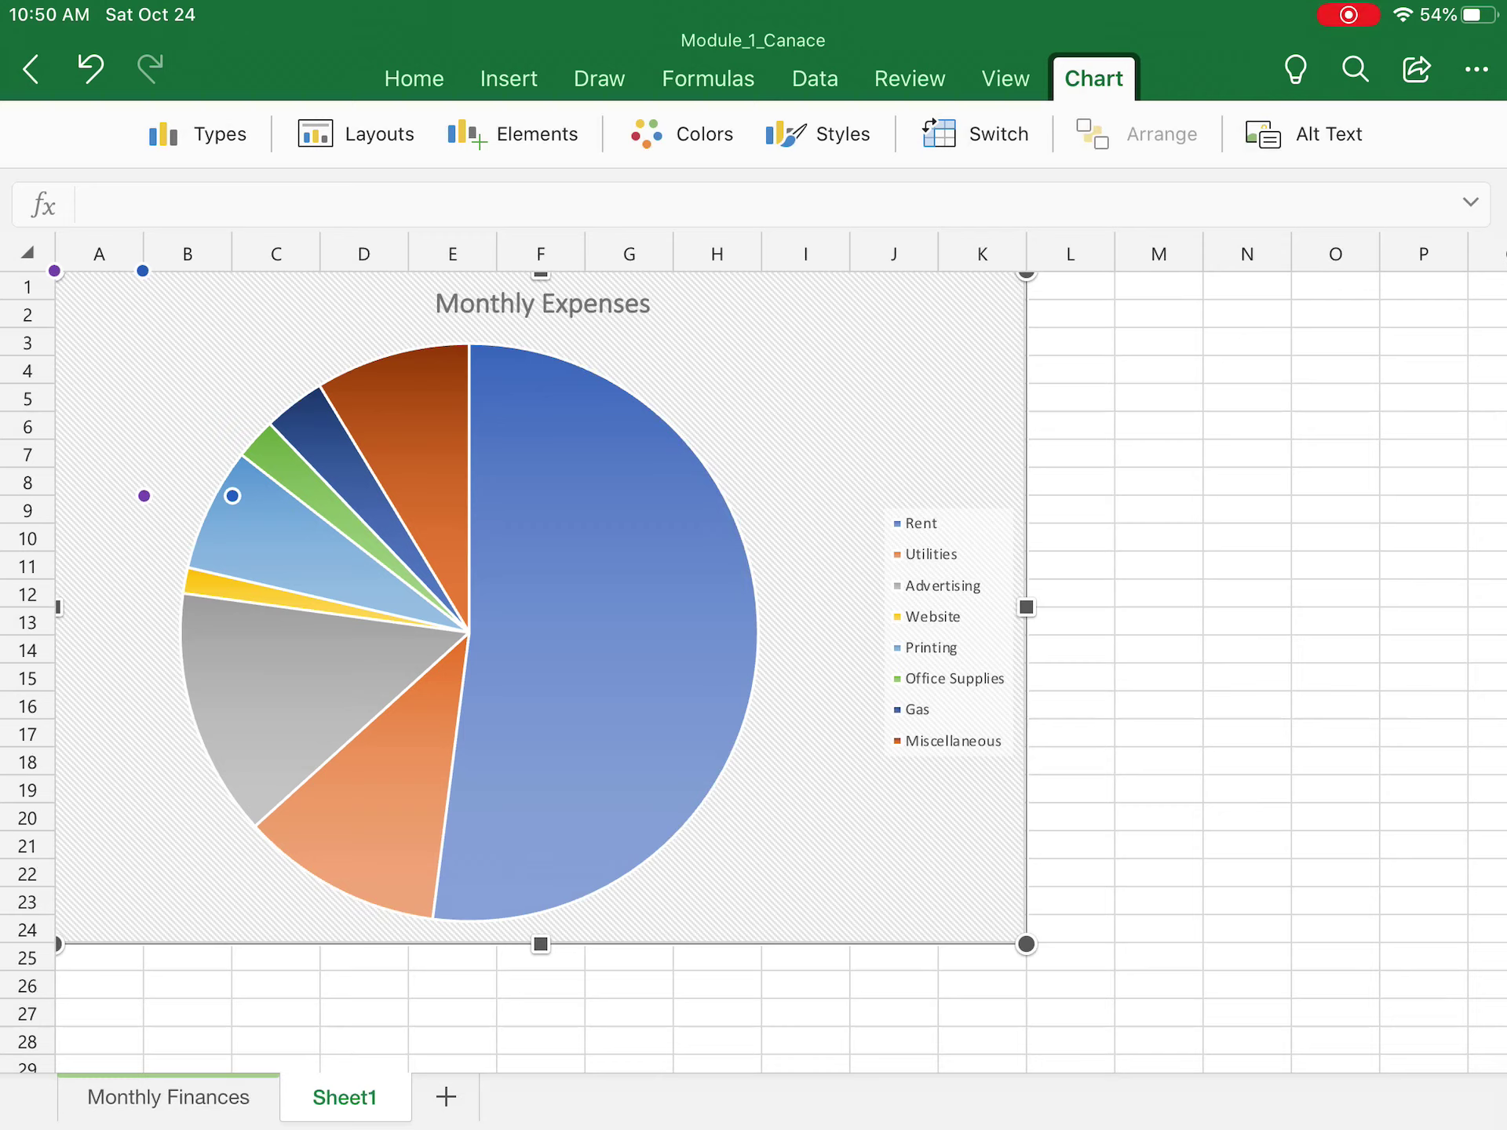
Step: Add Outside End data labels showing each slice's amount
left_click(514, 133)
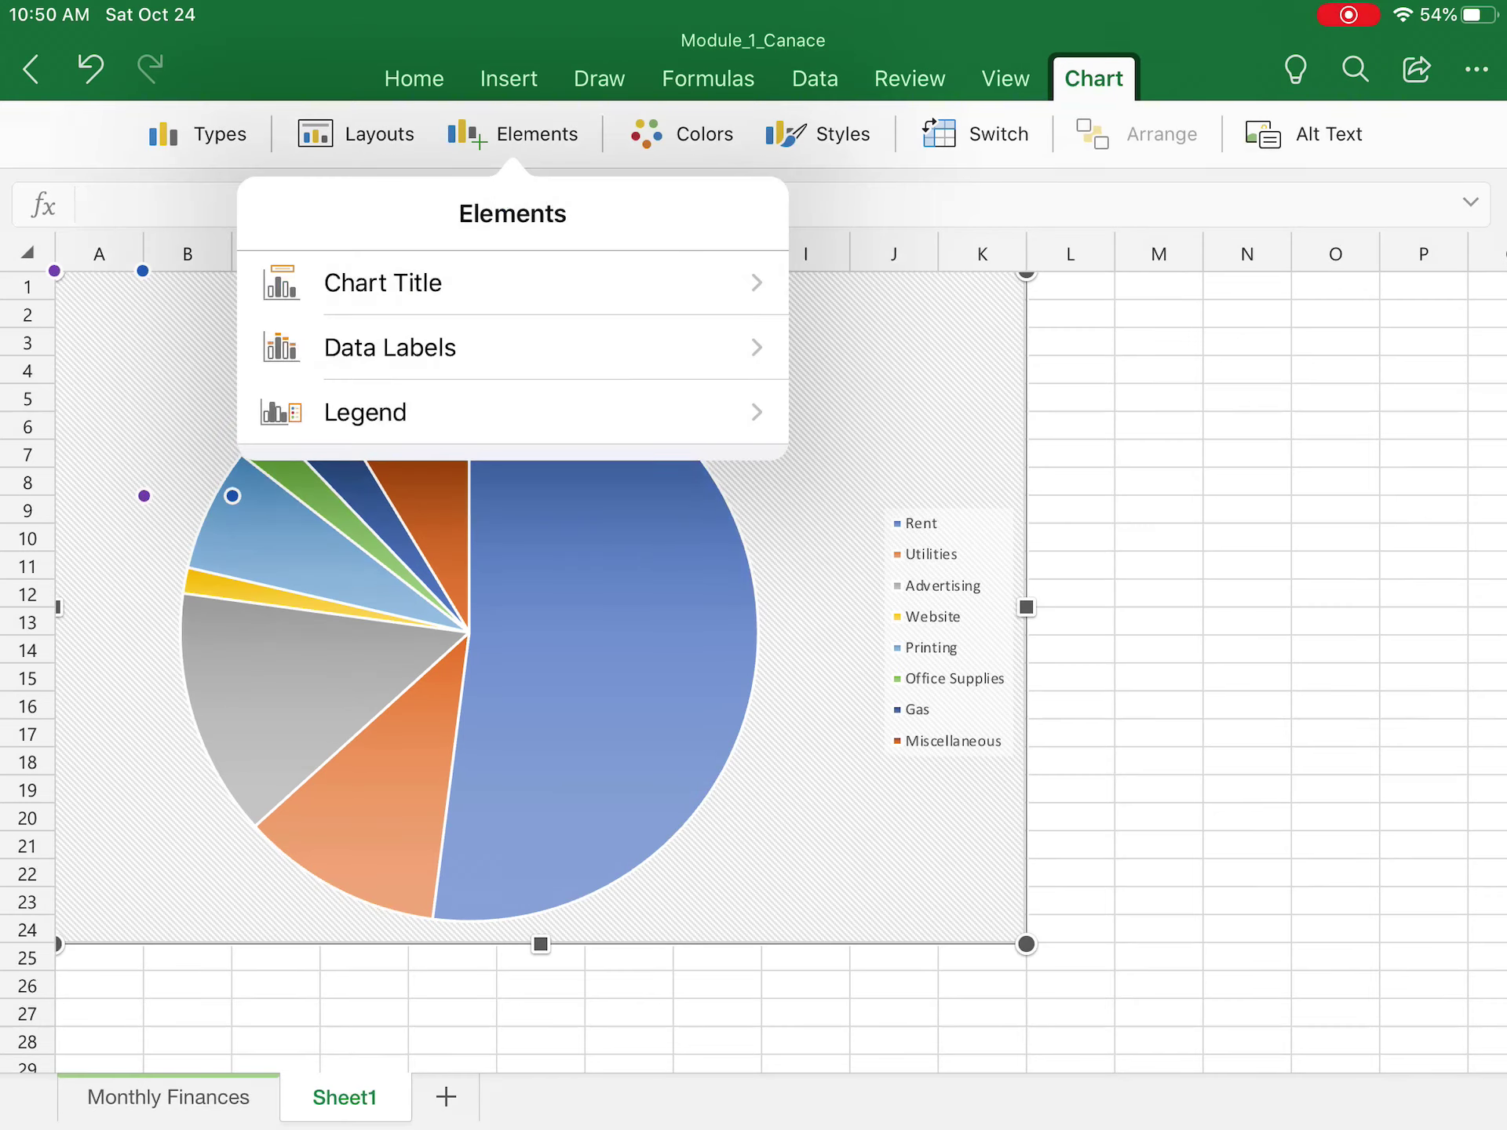
scroll(513, 347, "down", 1)
left_click(390, 348)
scroll(512, 412, "down", 1)
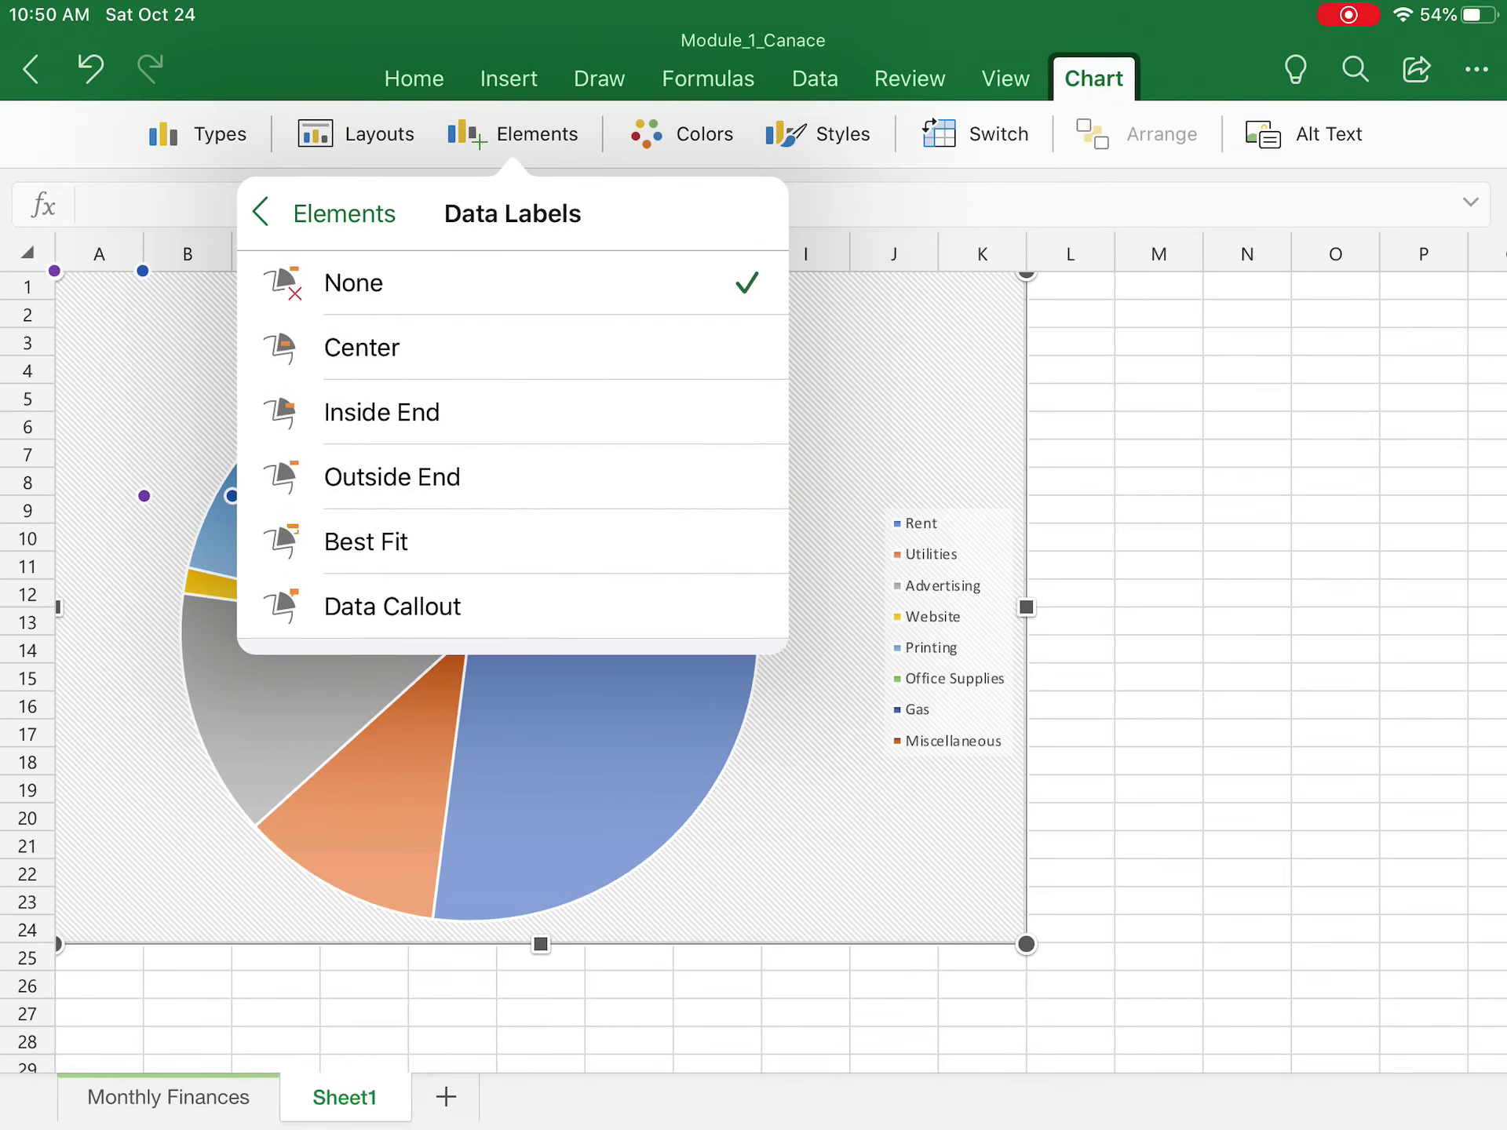
left_click(393, 477)
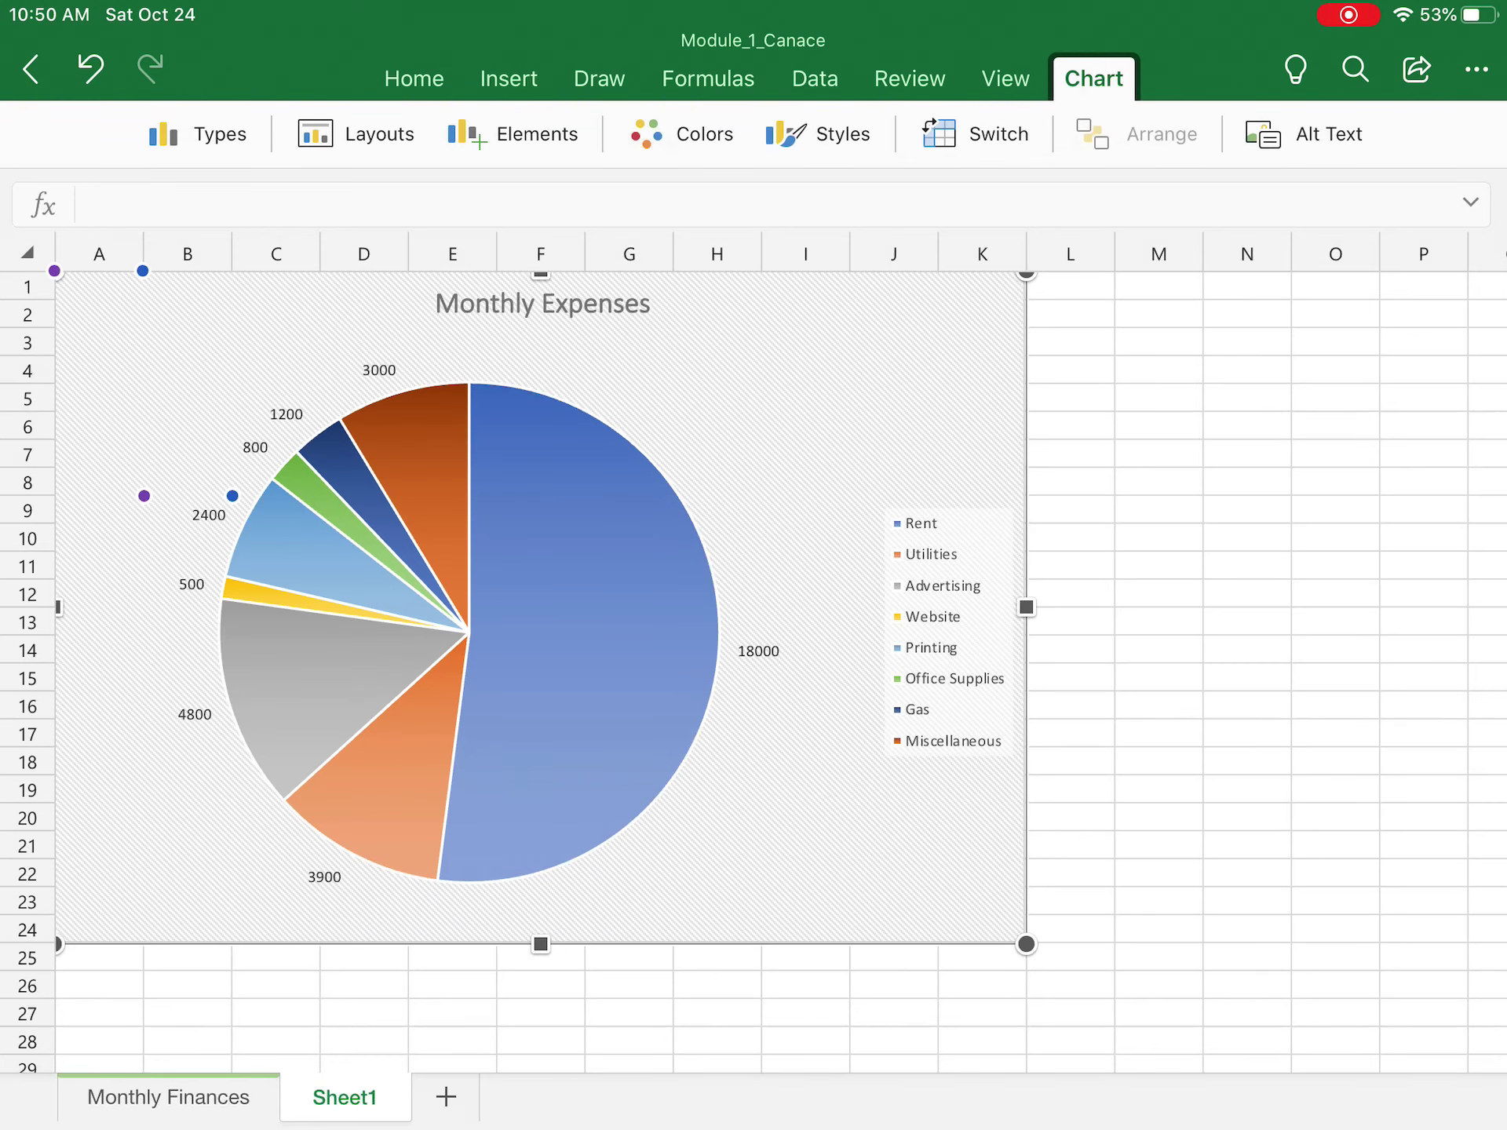
Step: Move the chart aside and format amounts B1:B8 as Accounting dollars
left_click_drag(540, 609, 824, 609)
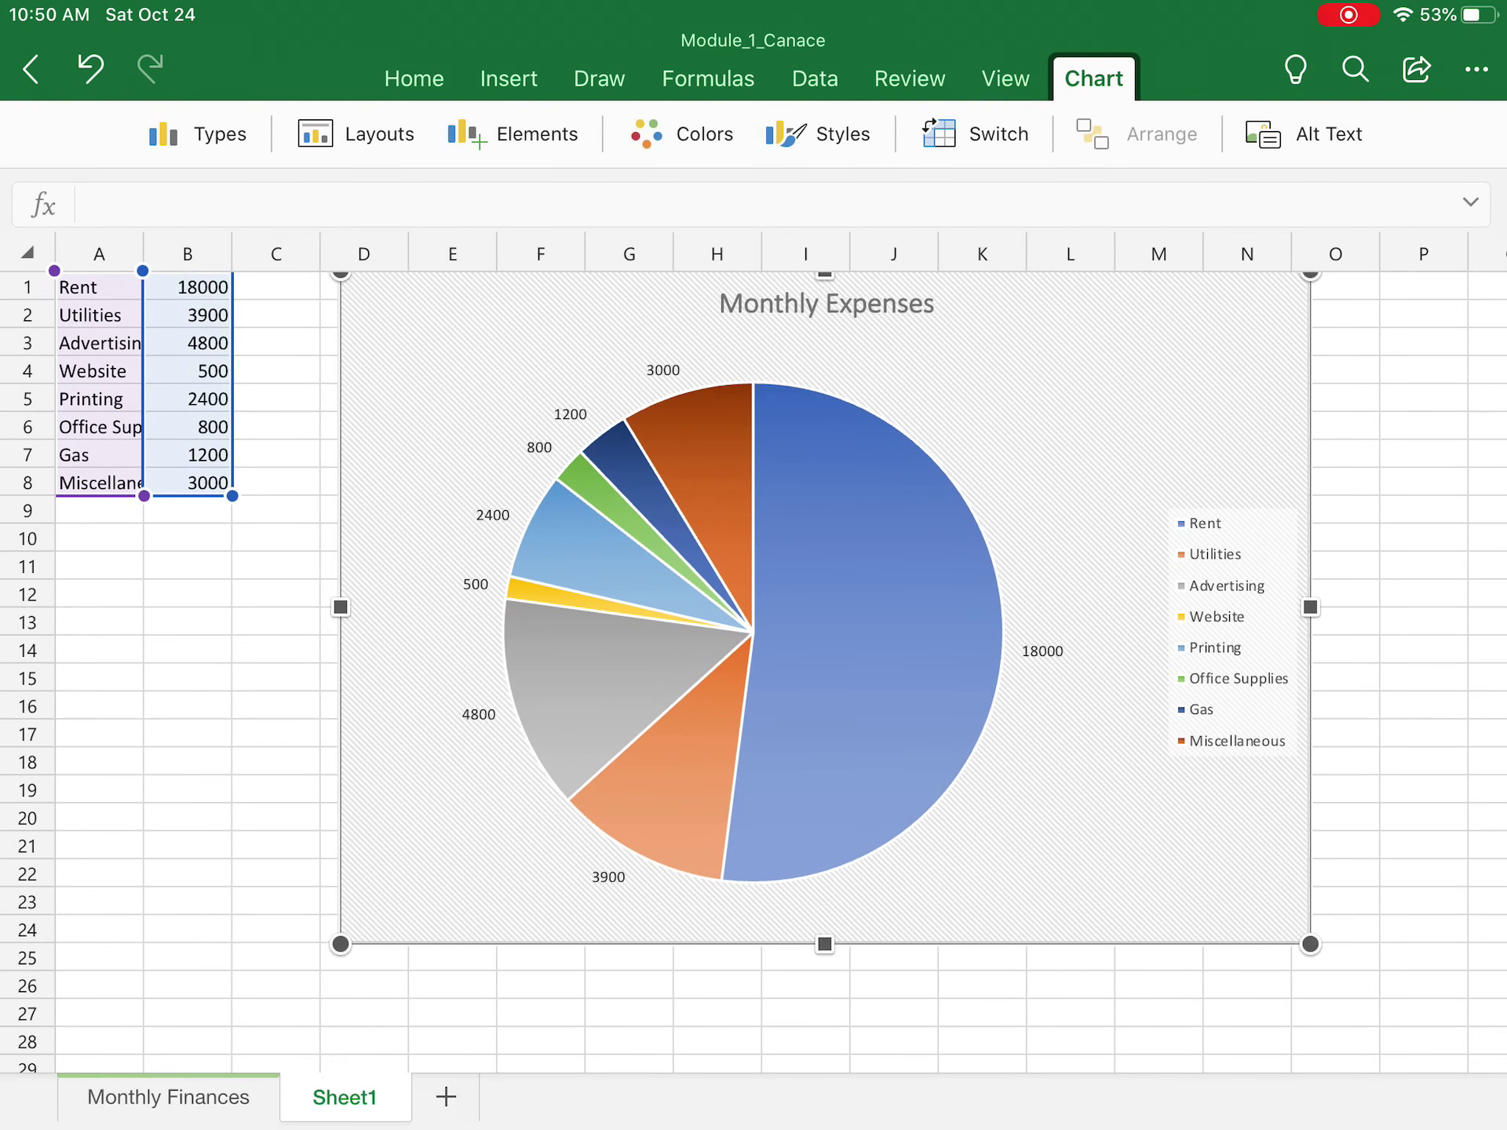
left_click(275, 508)
left_click(189, 287)
left_click_drag(234, 300, 233, 496)
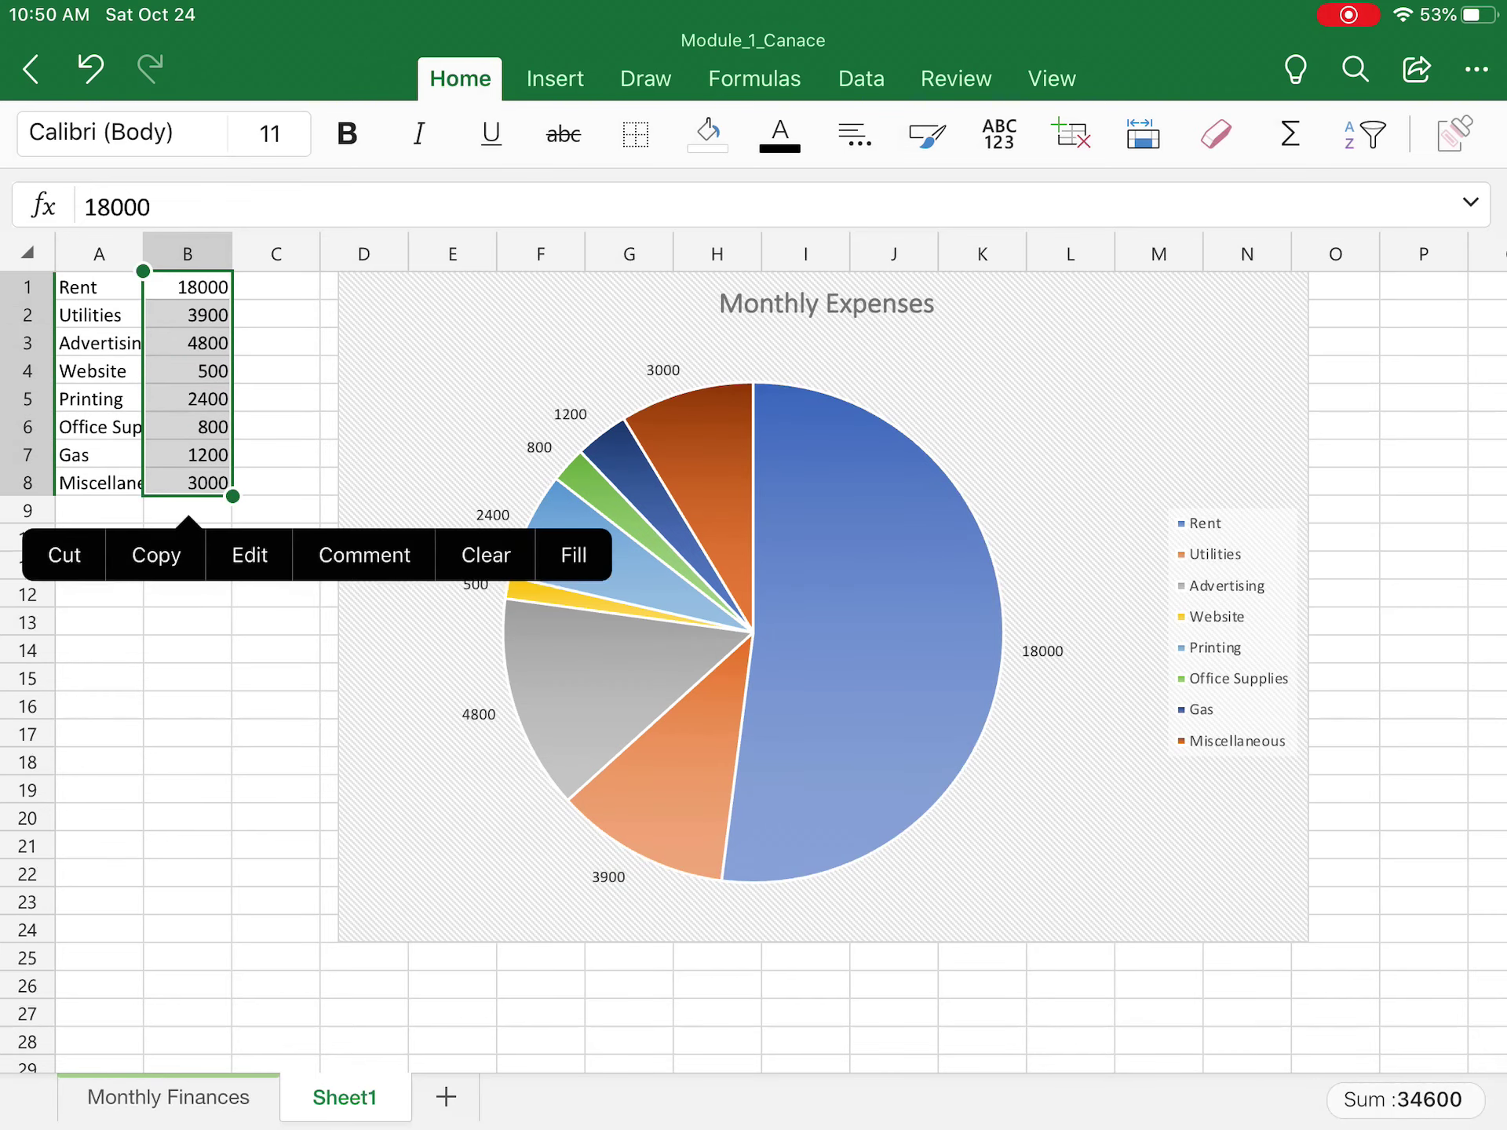
left_click(999, 132)
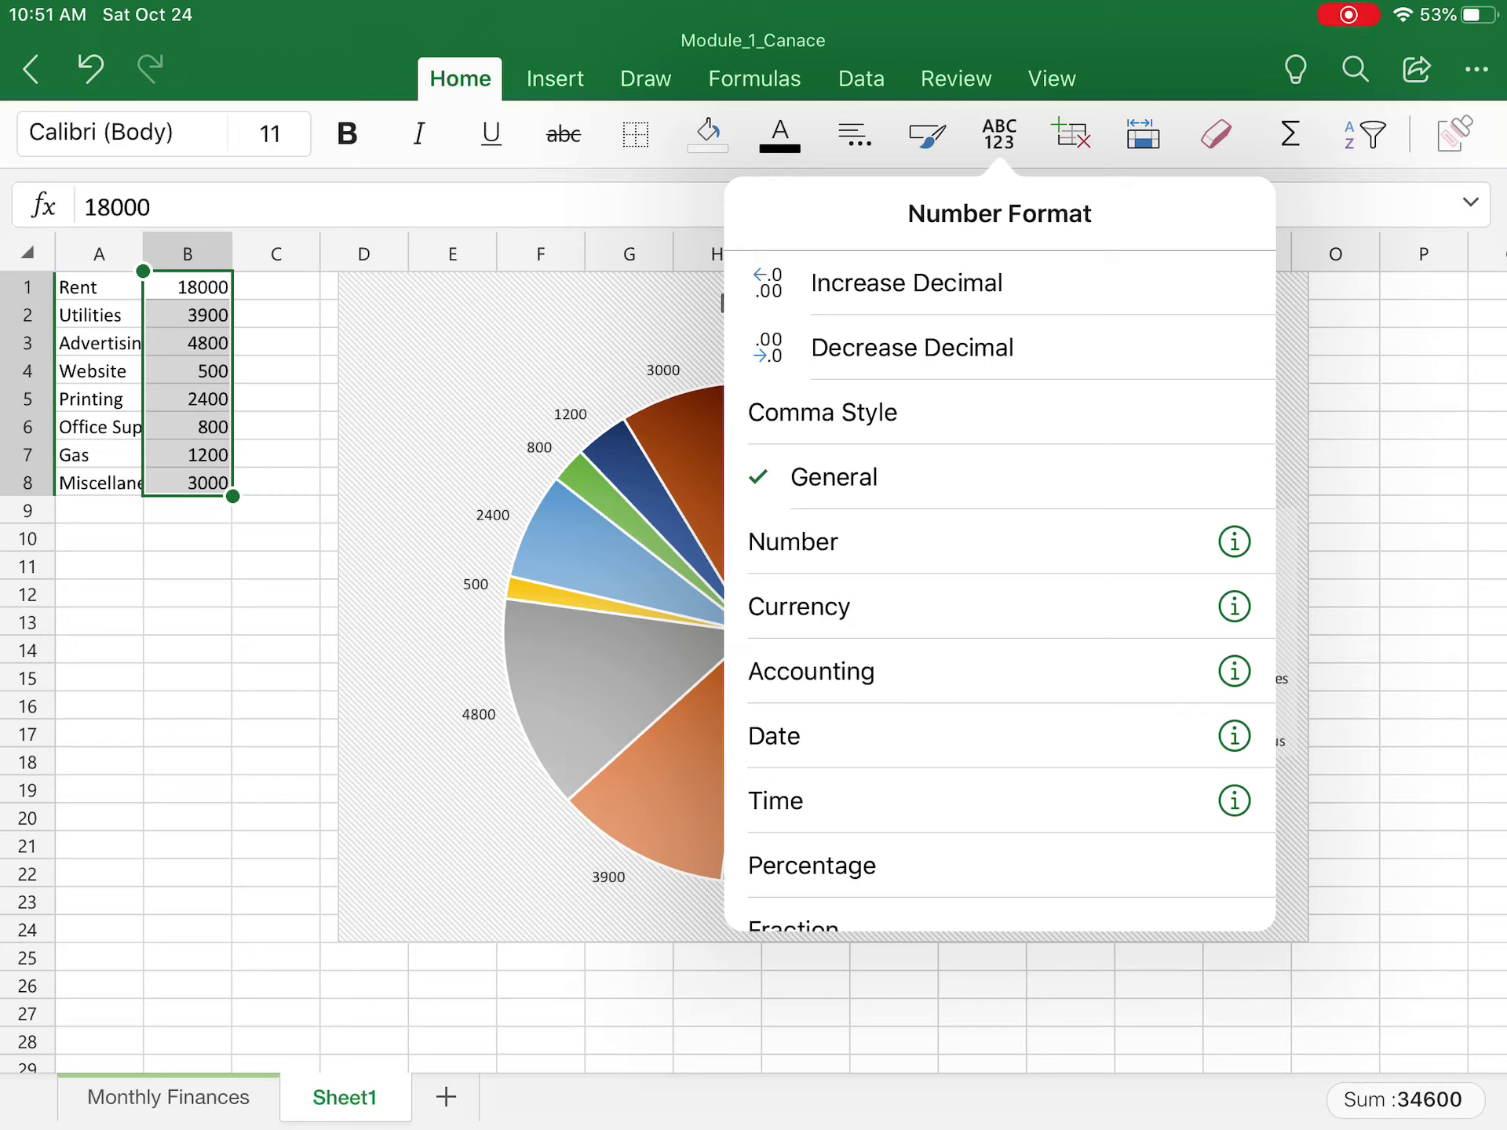
left_click(811, 672)
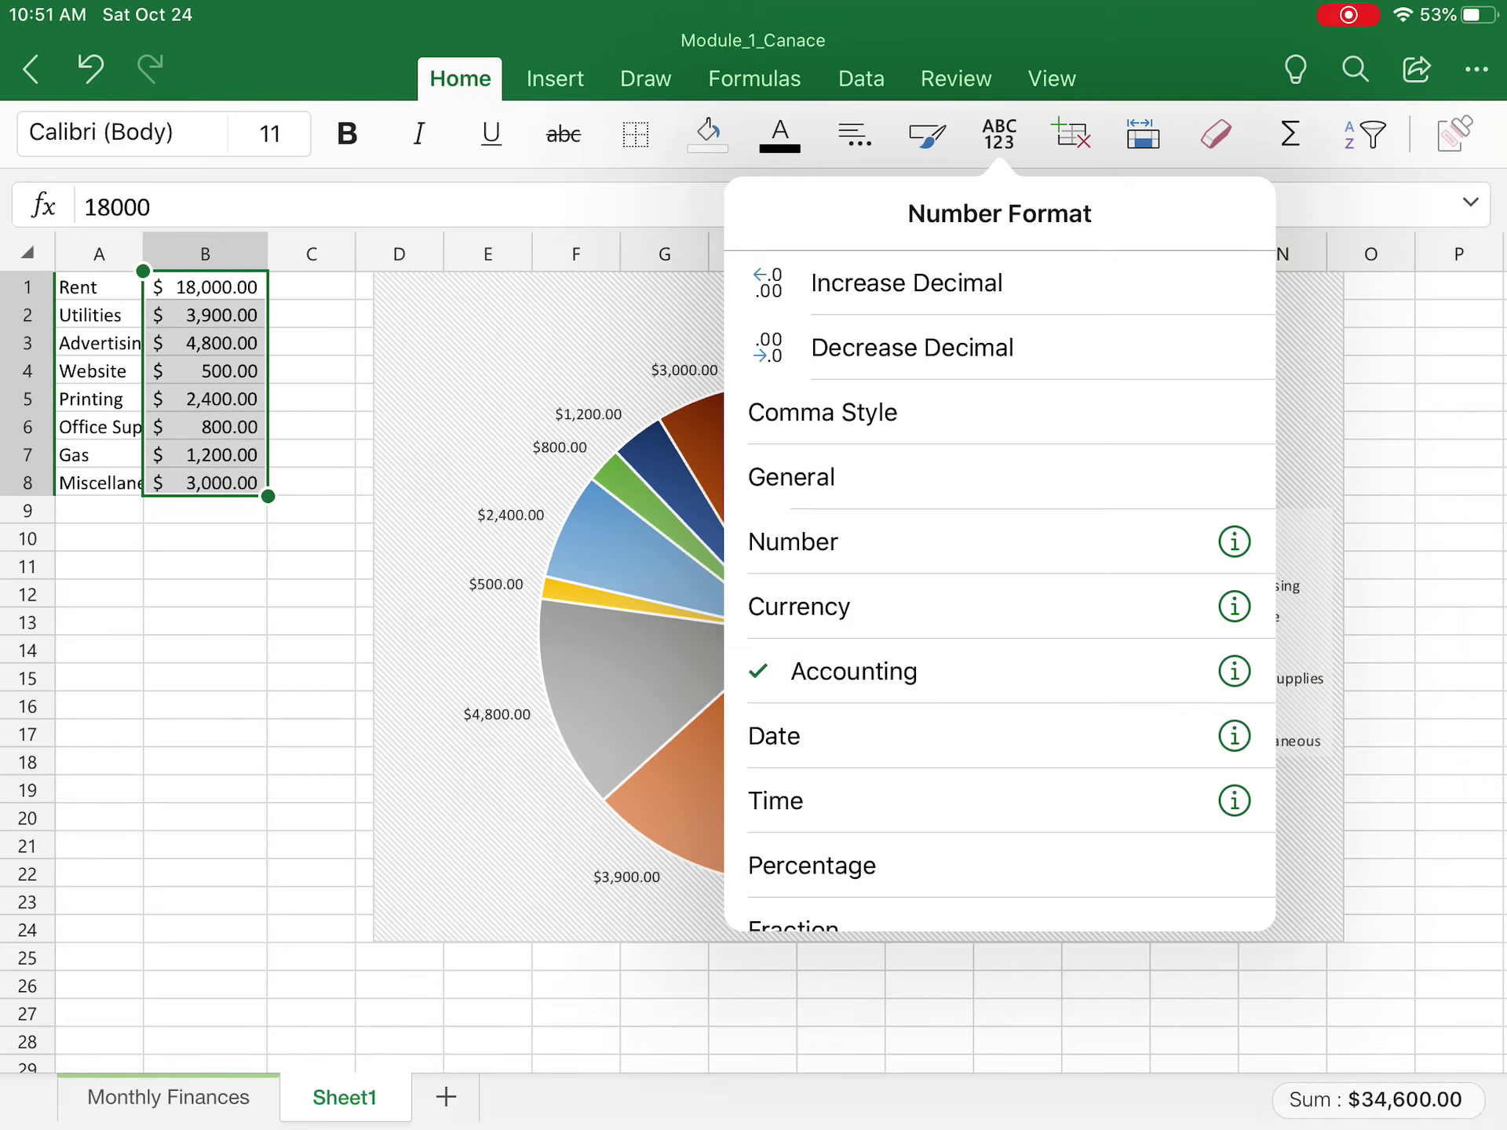
left_click(999, 133)
Step: Move the chart back to the sheet's top-left at column A
left_click(1265, 683)
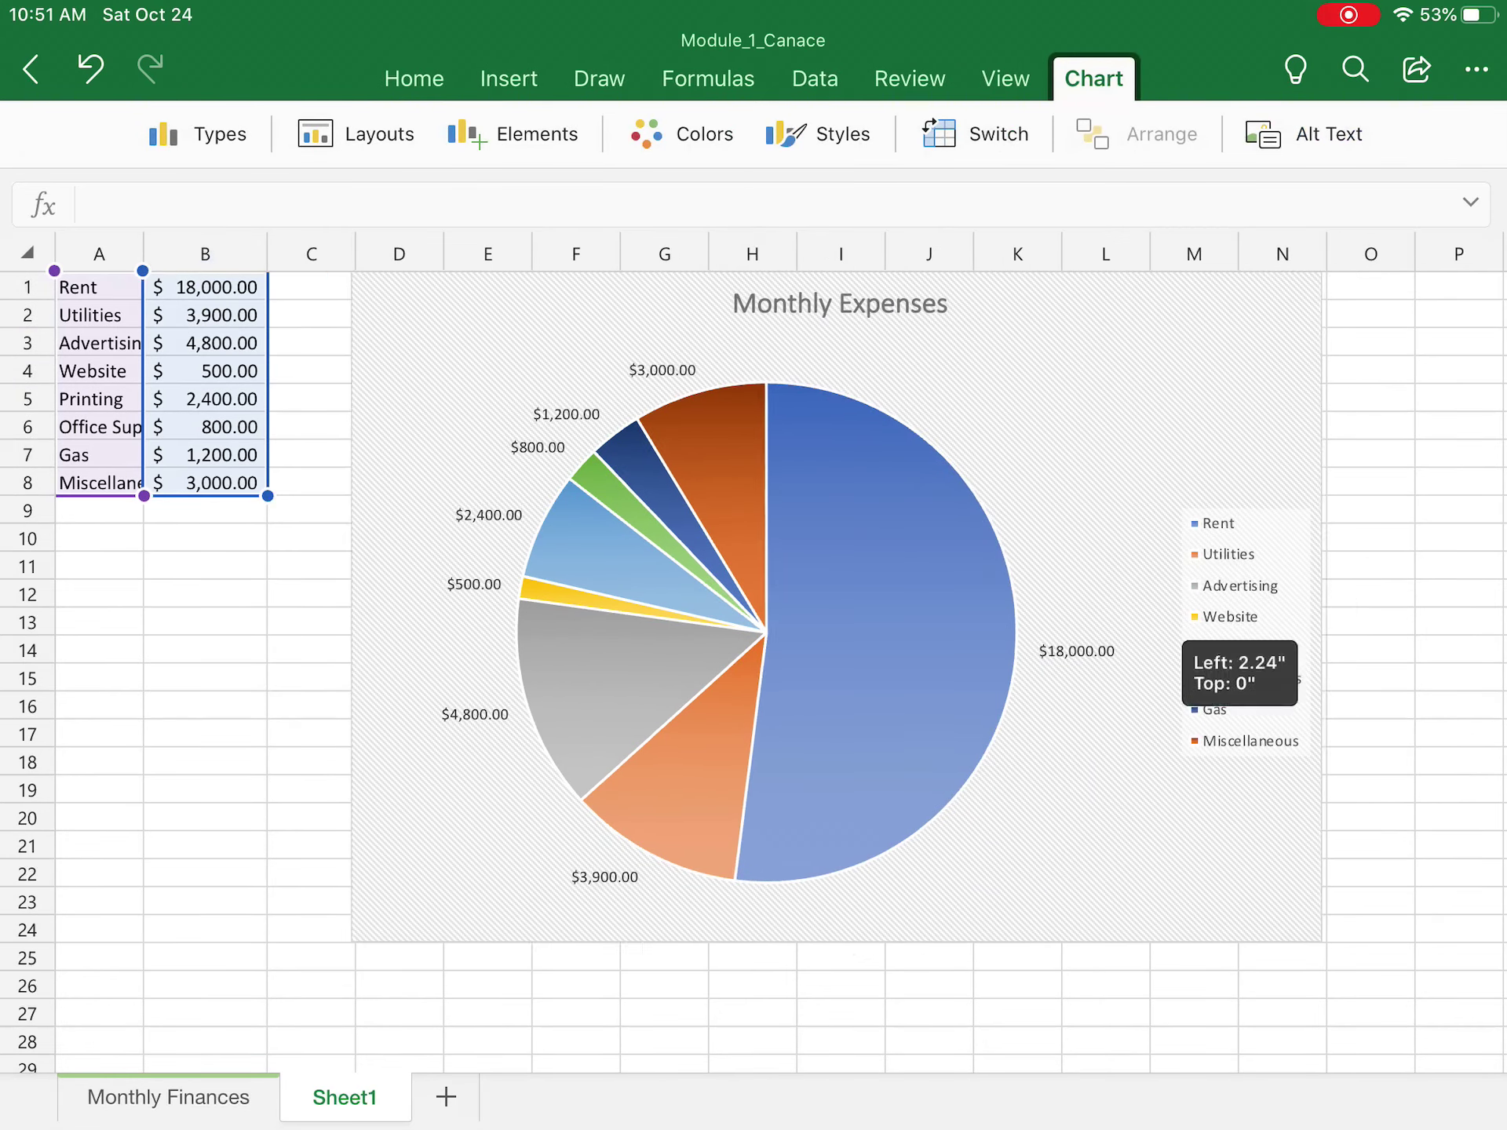
left_click_drag(1265, 682, 948, 683)
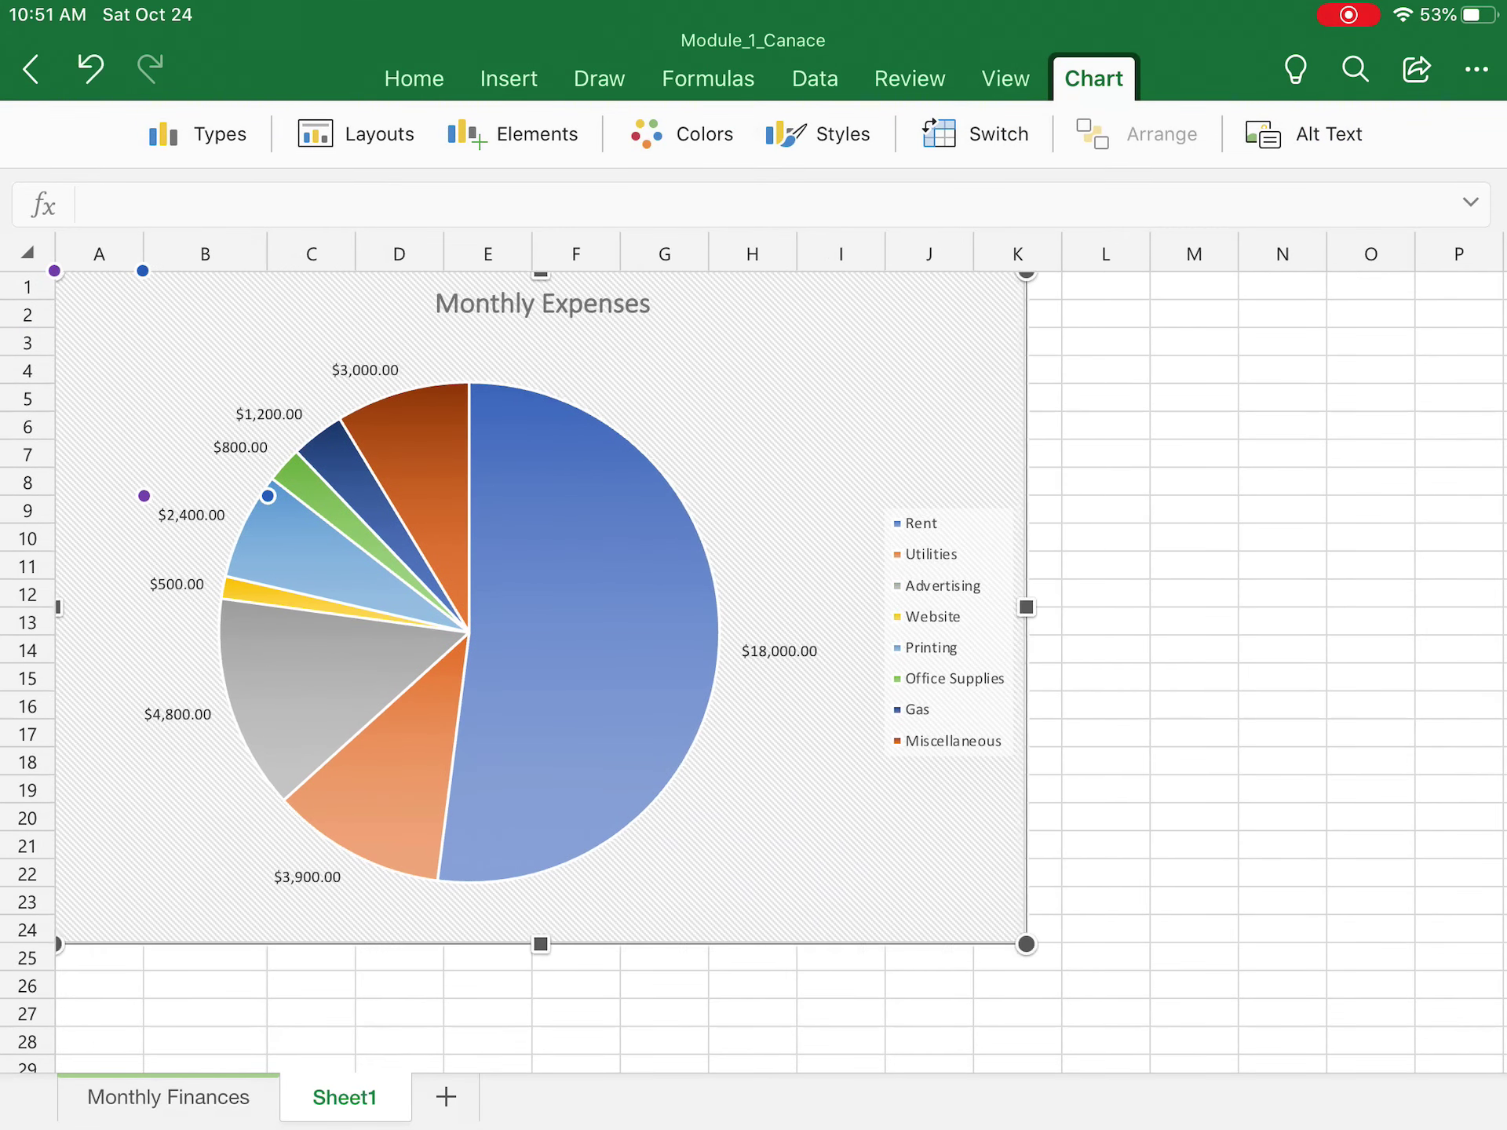
left_click(1194, 567)
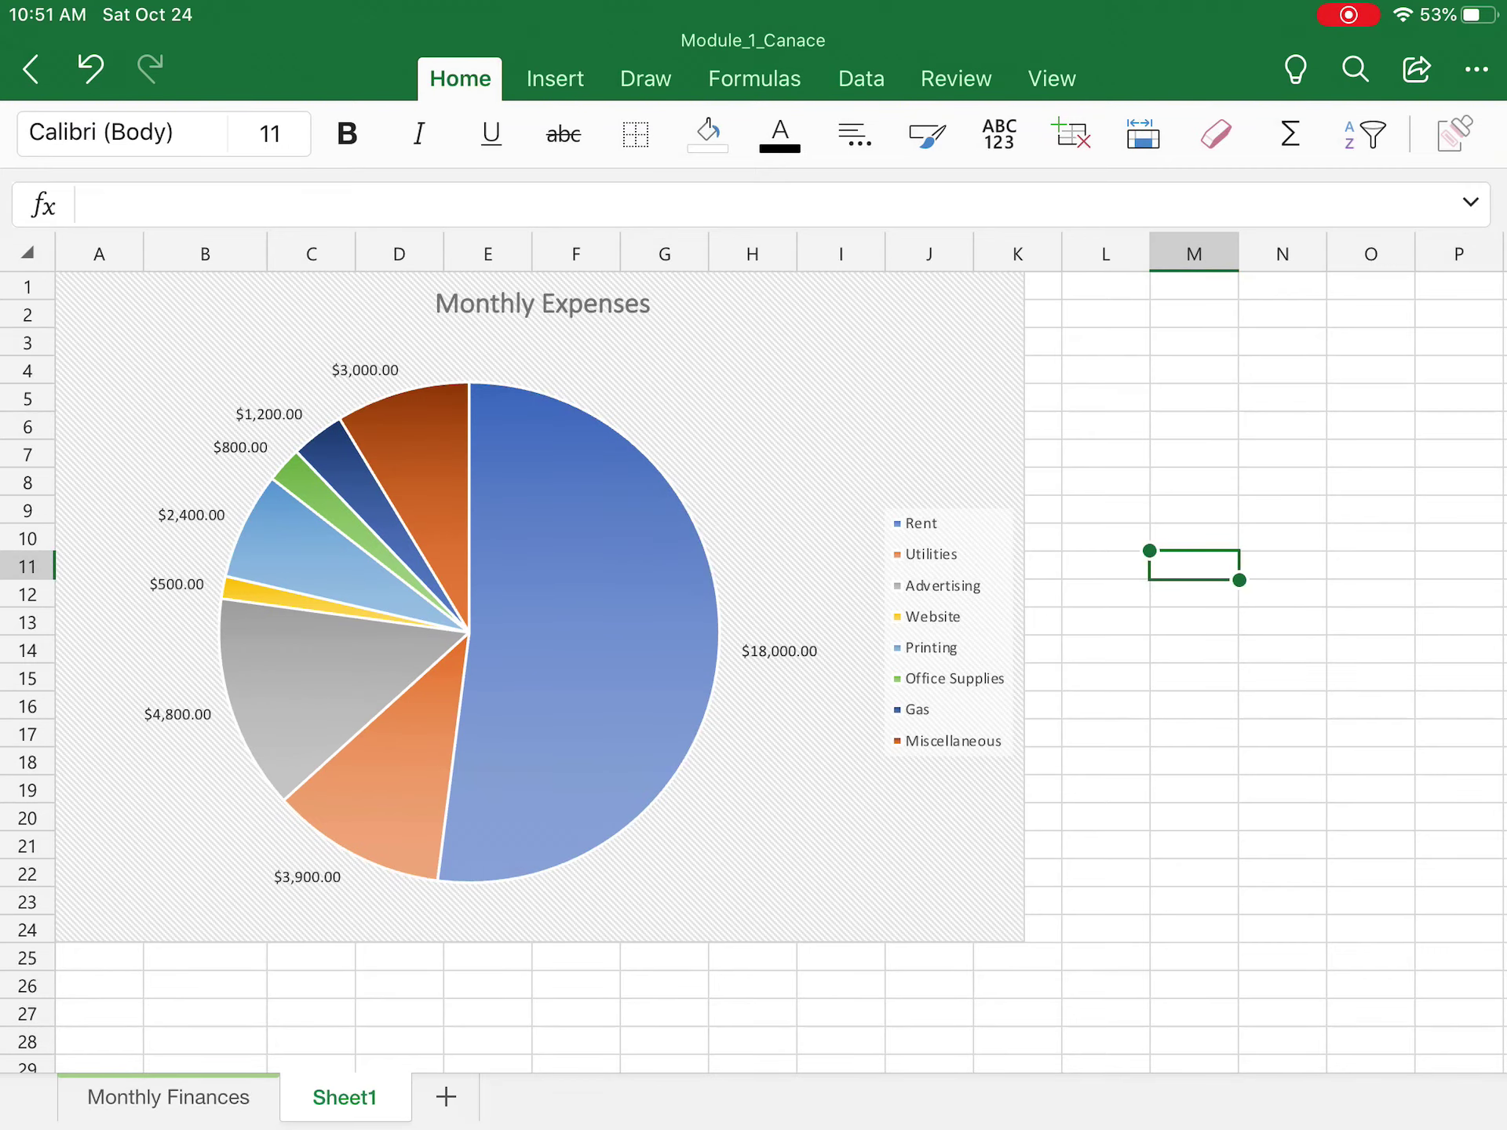
Step: Change the Sheet1 tab name to 'Monthly Expense Chart' and confirm it
double_click(344, 1097)
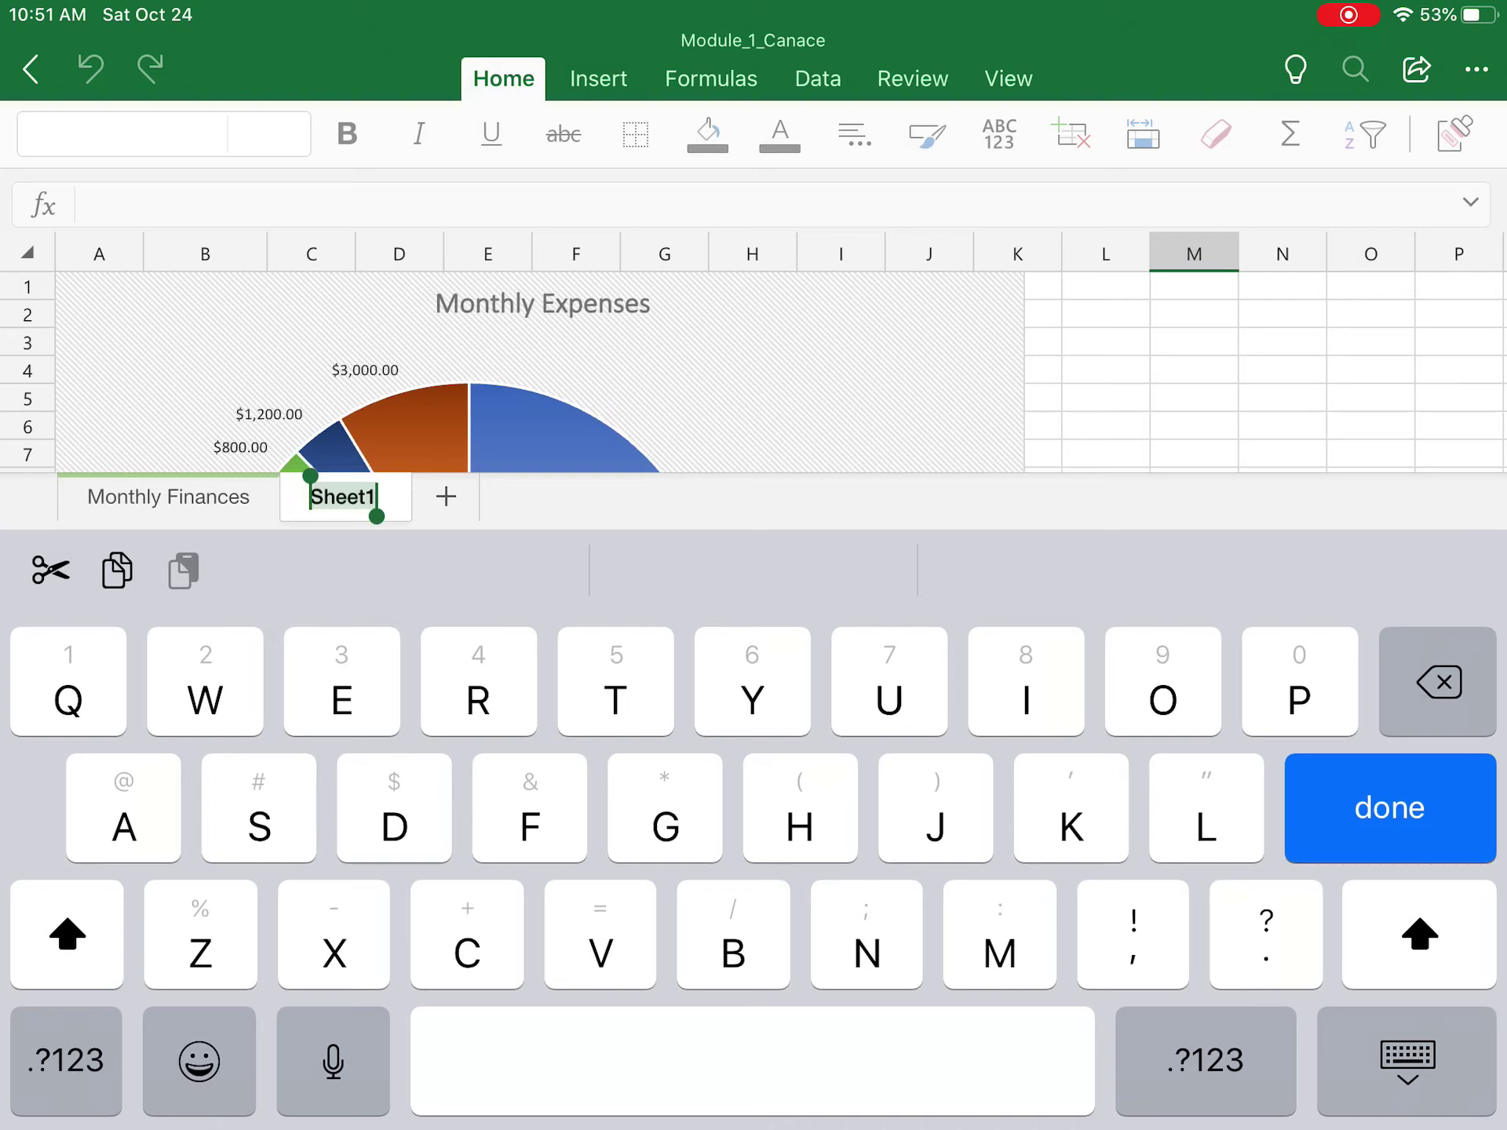
type("Mon")
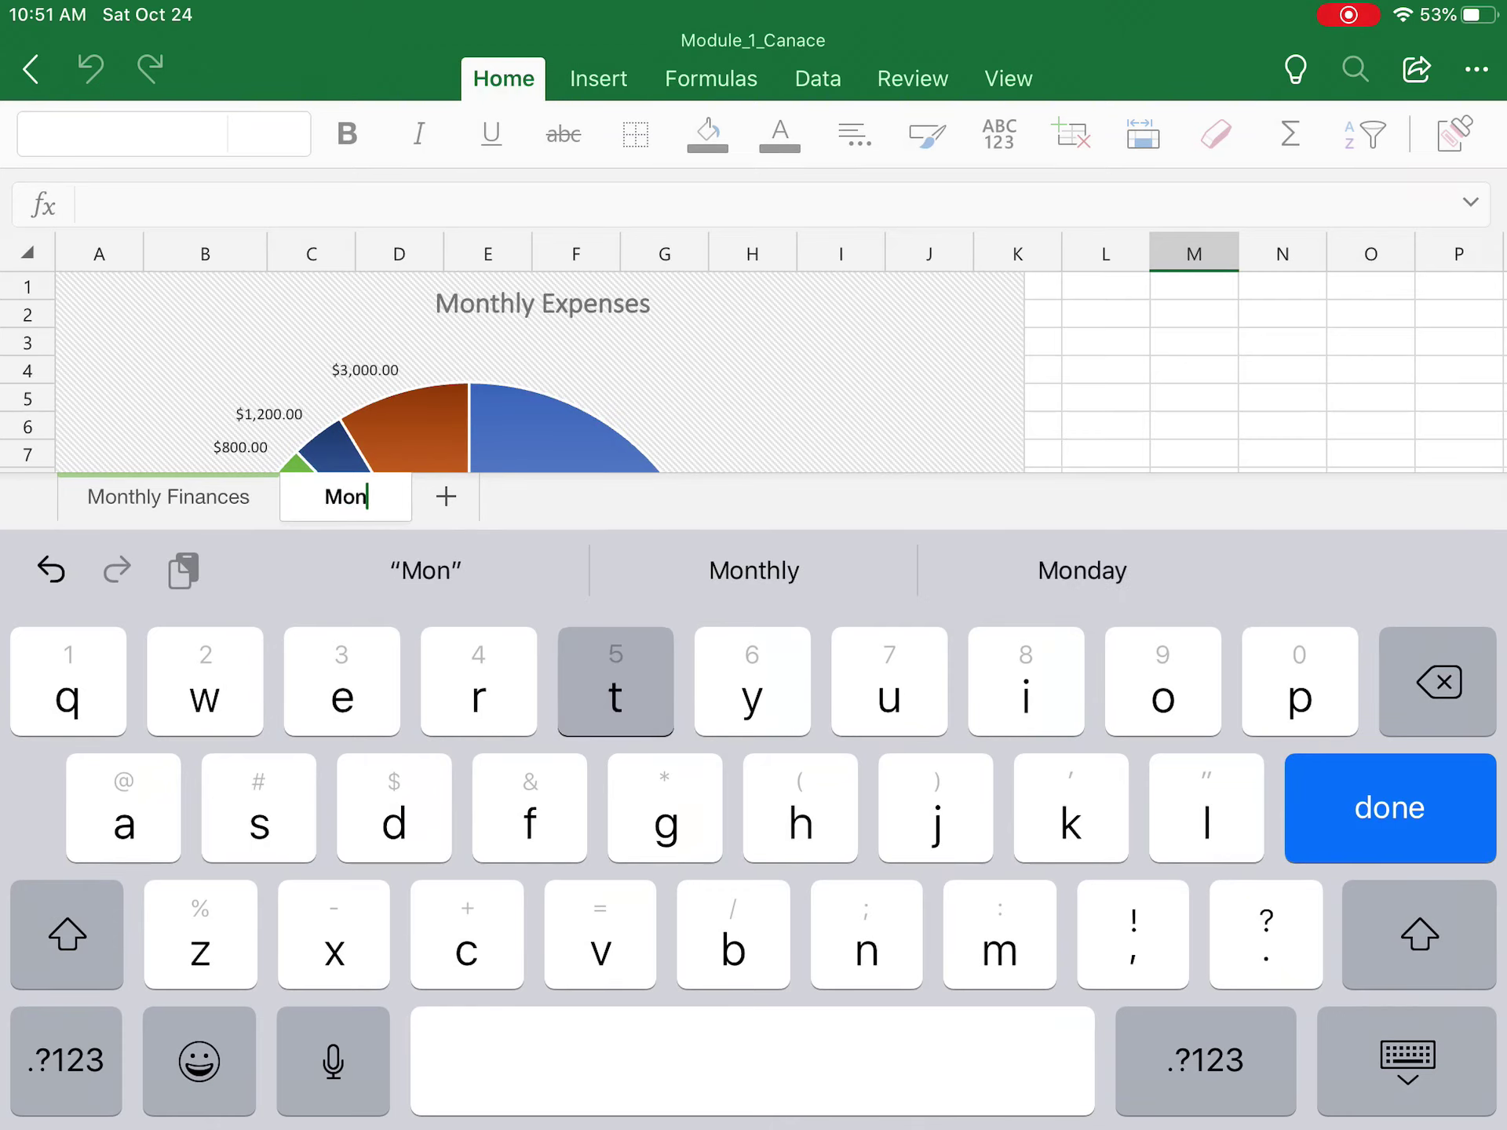
type("t")
left_click(753, 571)
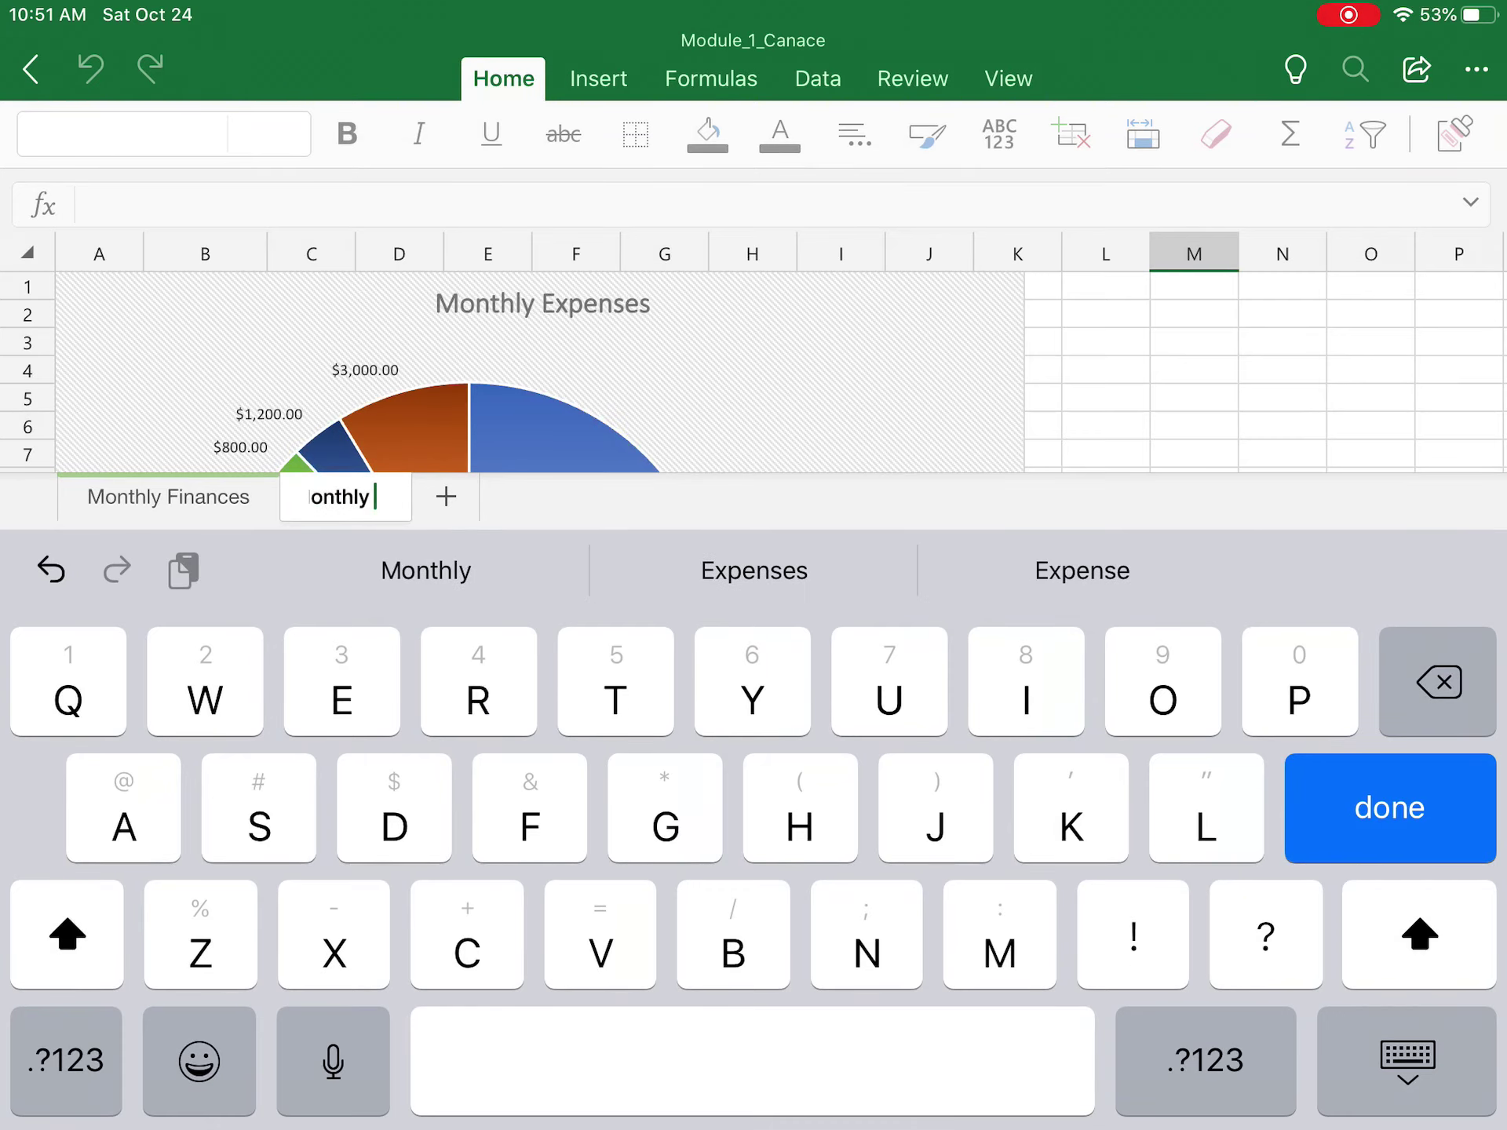
type("Expens")
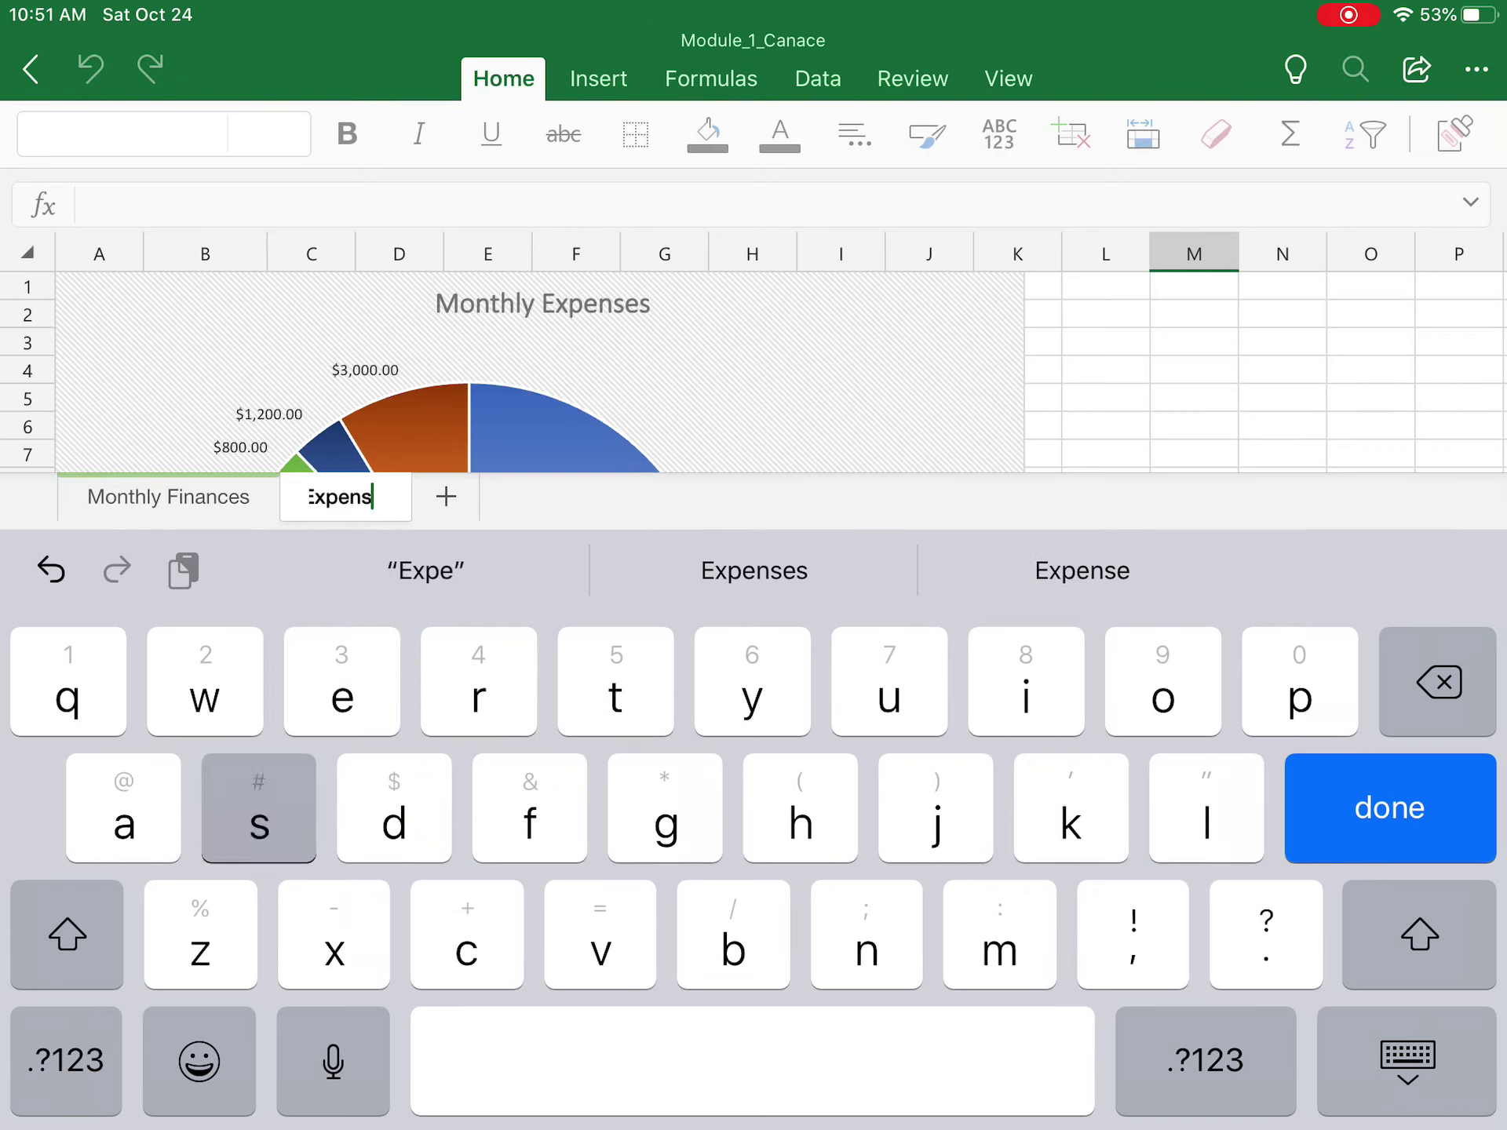
type("e Chart")
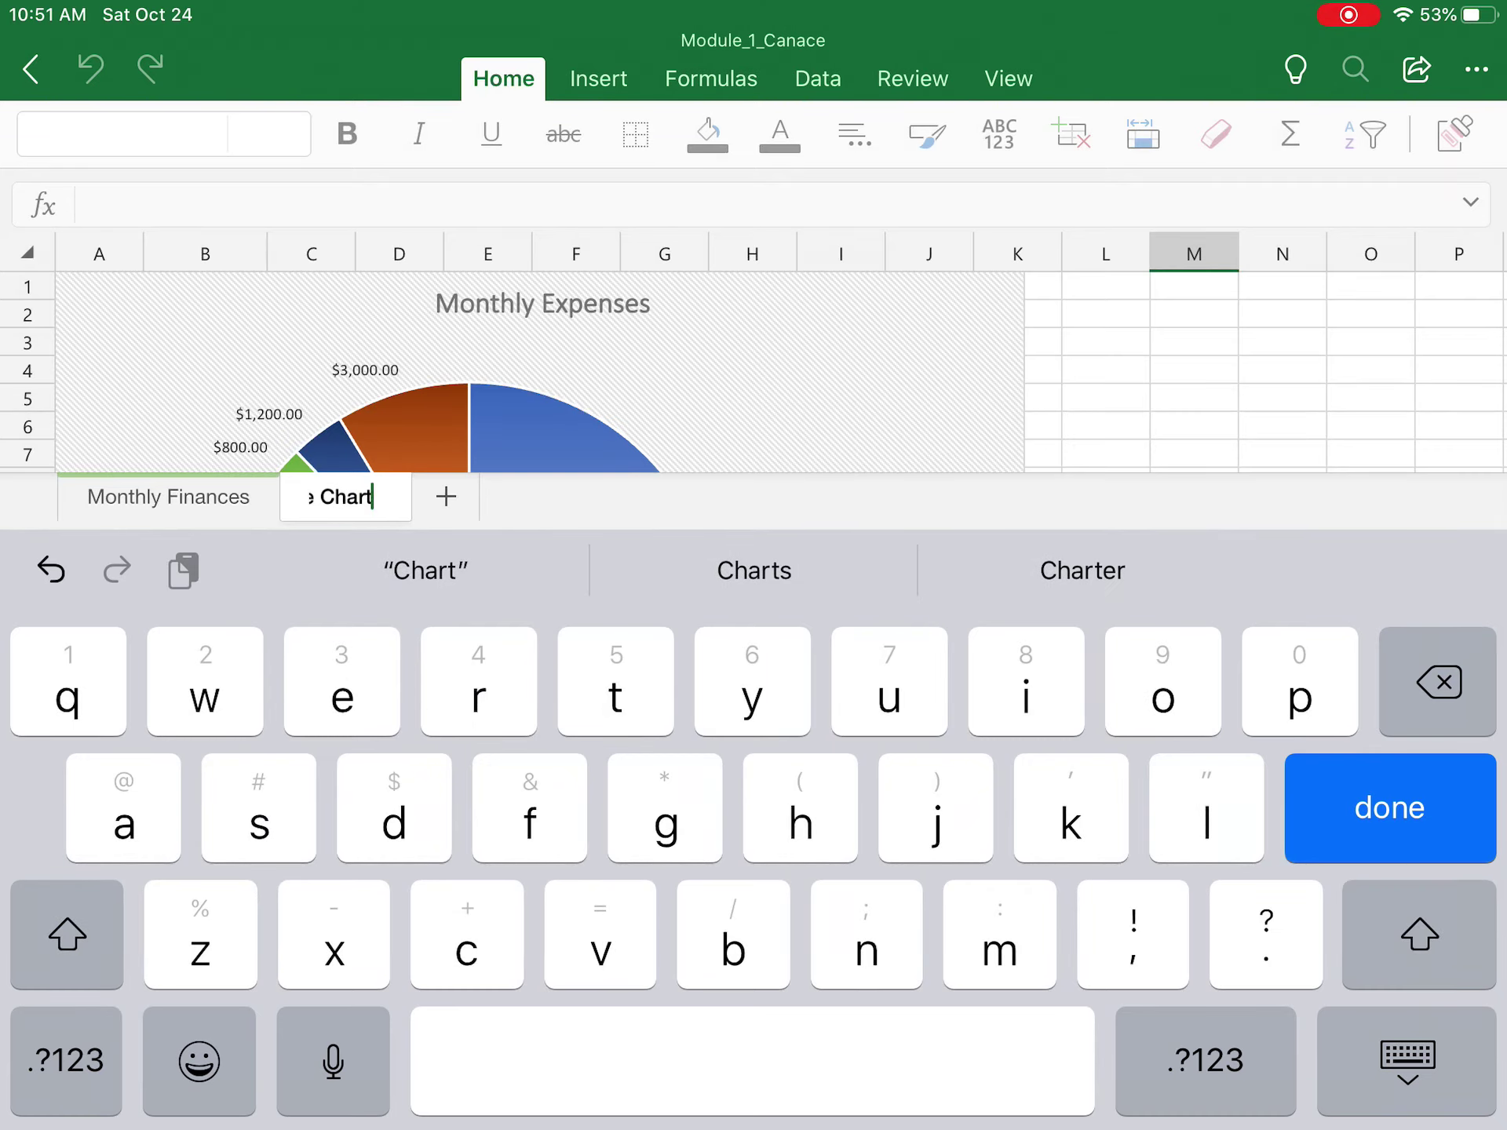
key("Return")
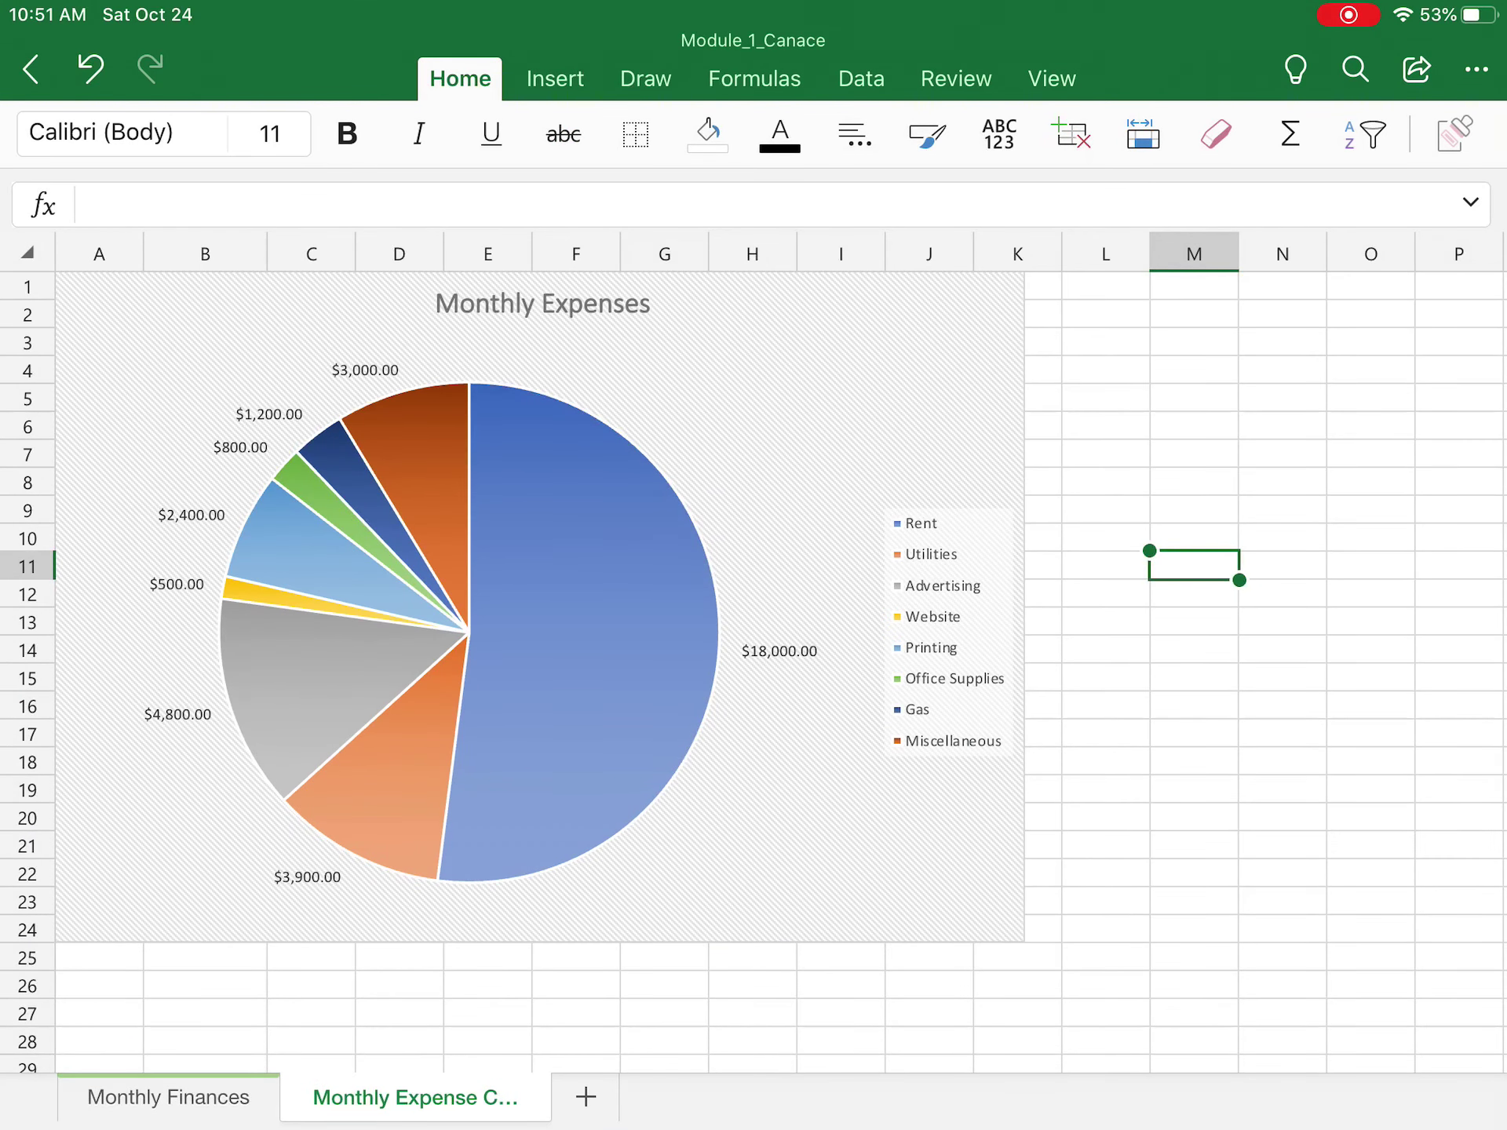